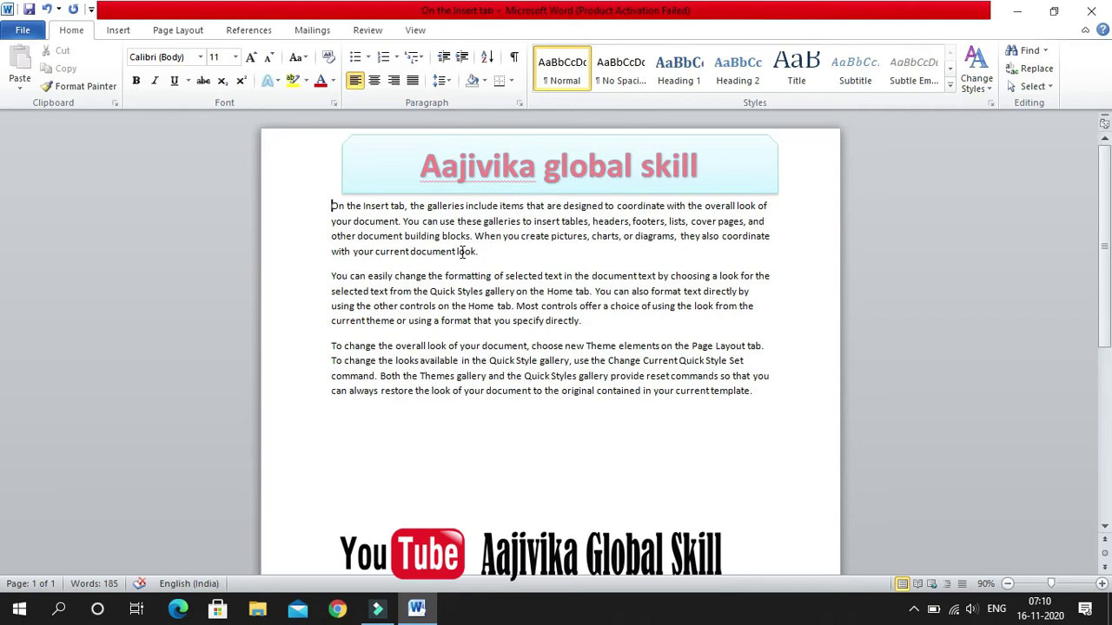
Save and close On the Insert tab.docx, reopen it from the Desktop, and show its File Info page
click(1091, 11)
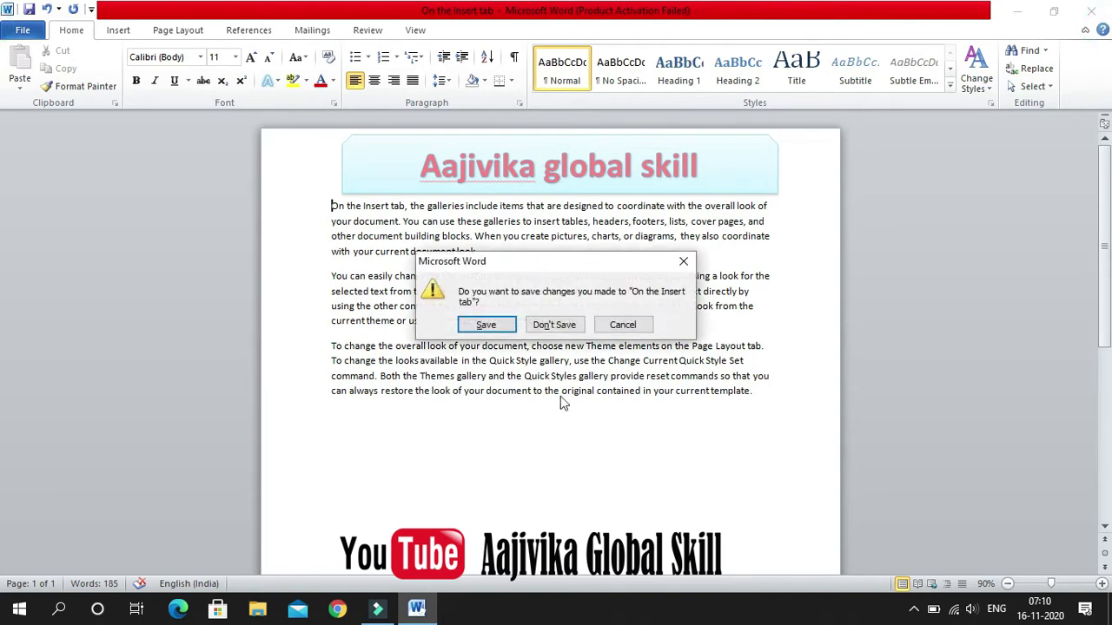
click(485, 325)
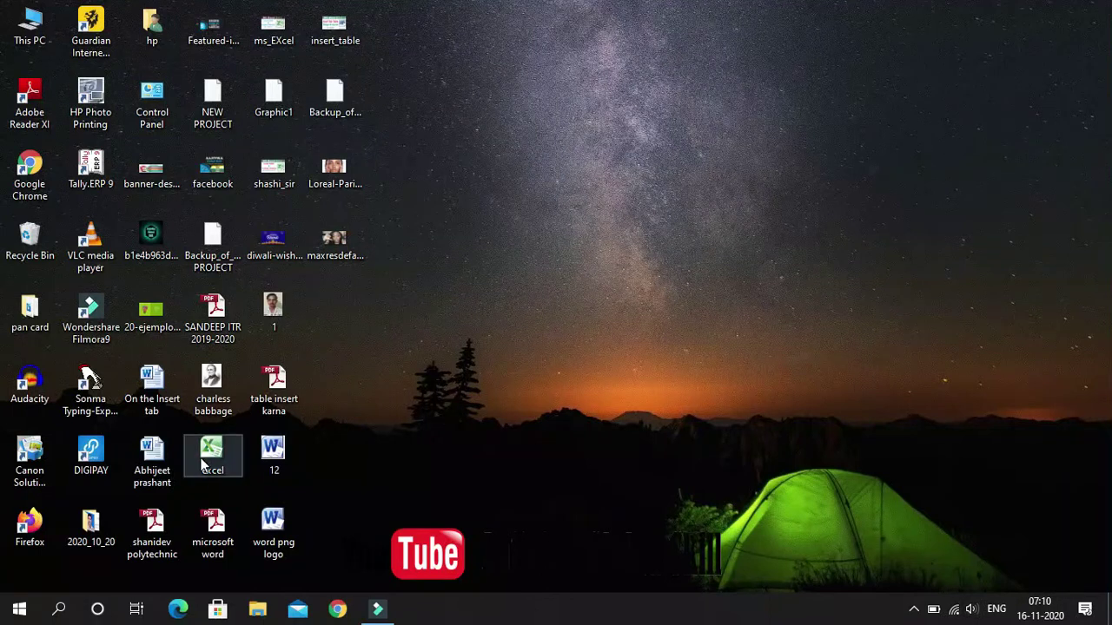
double_click(155, 387)
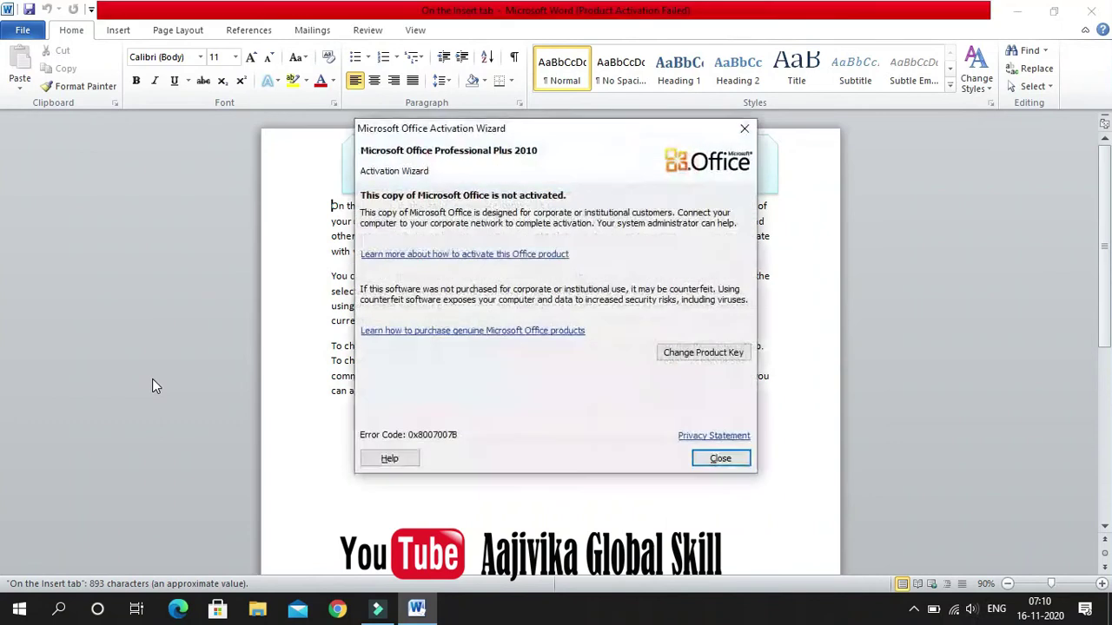
click(744, 129)
click(26, 31)
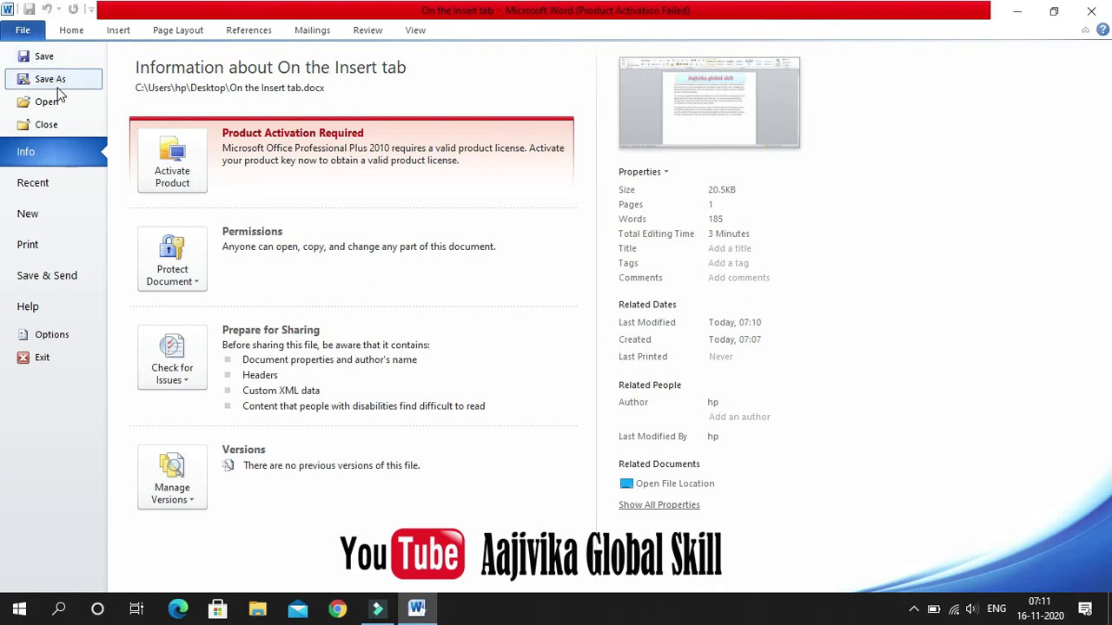
Start a Save As to the Desktop with the file name aajivika and open the Tools list
click(57, 82)
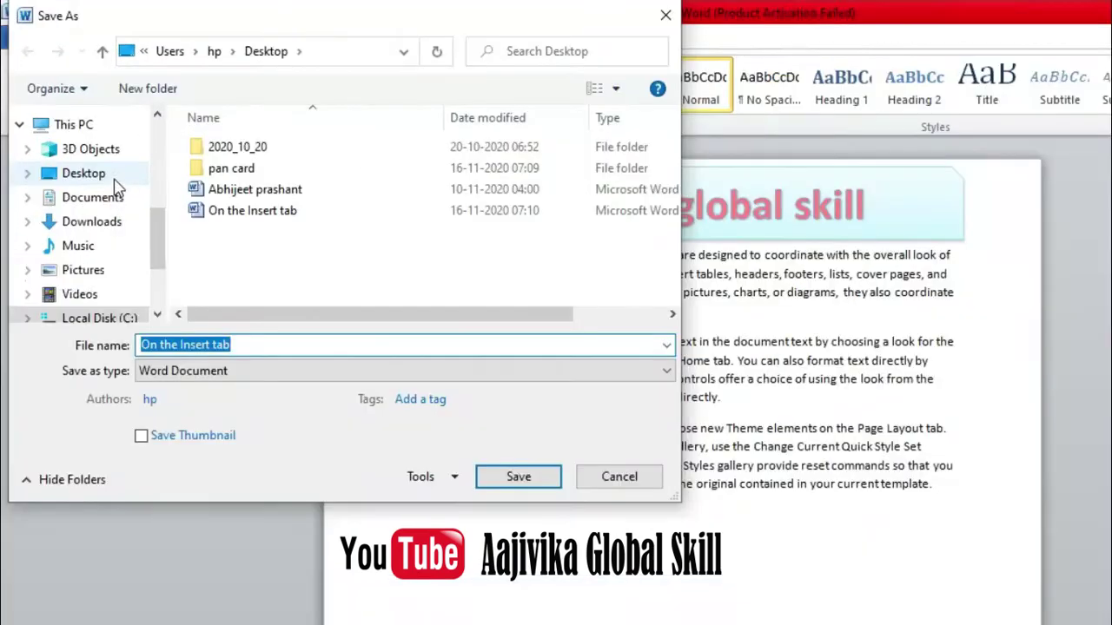
scroll(102, 174, up, 5)
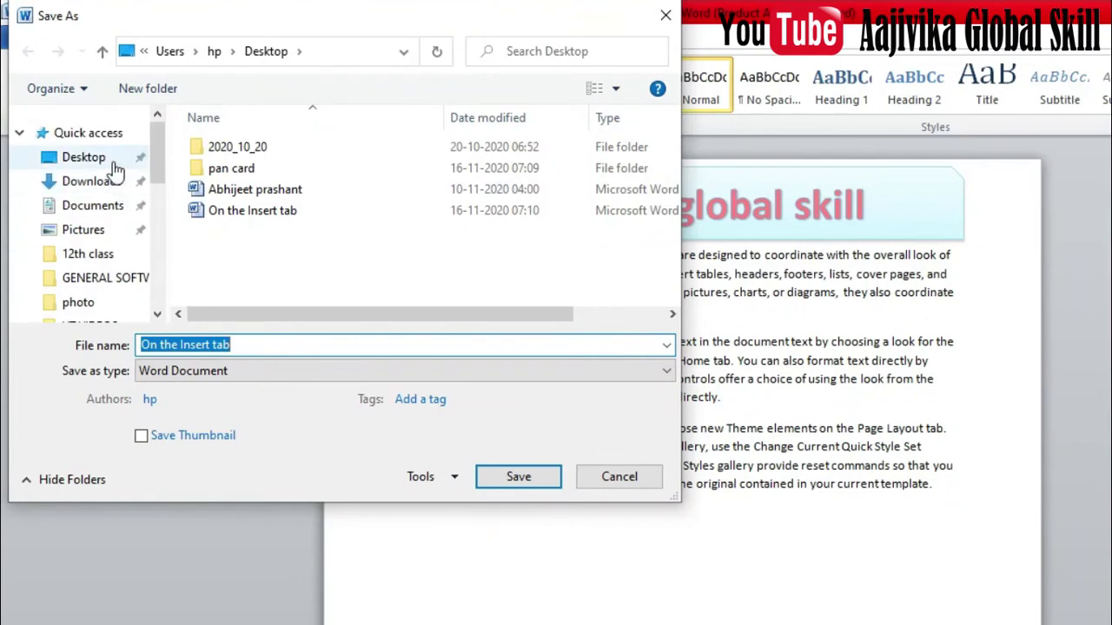
click(102, 159)
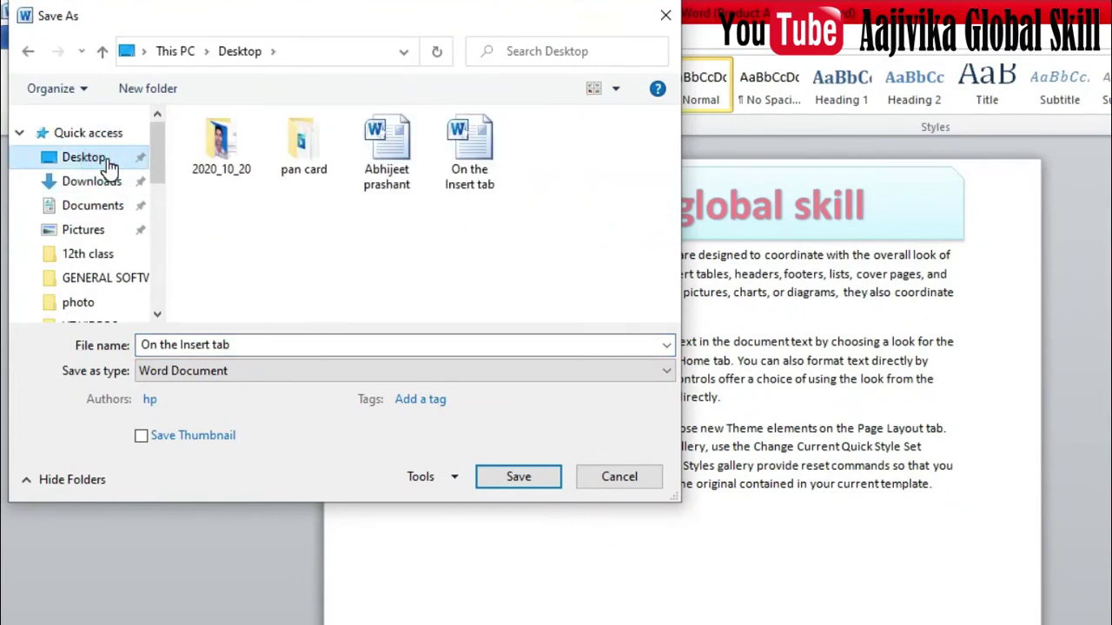
click(229, 348)
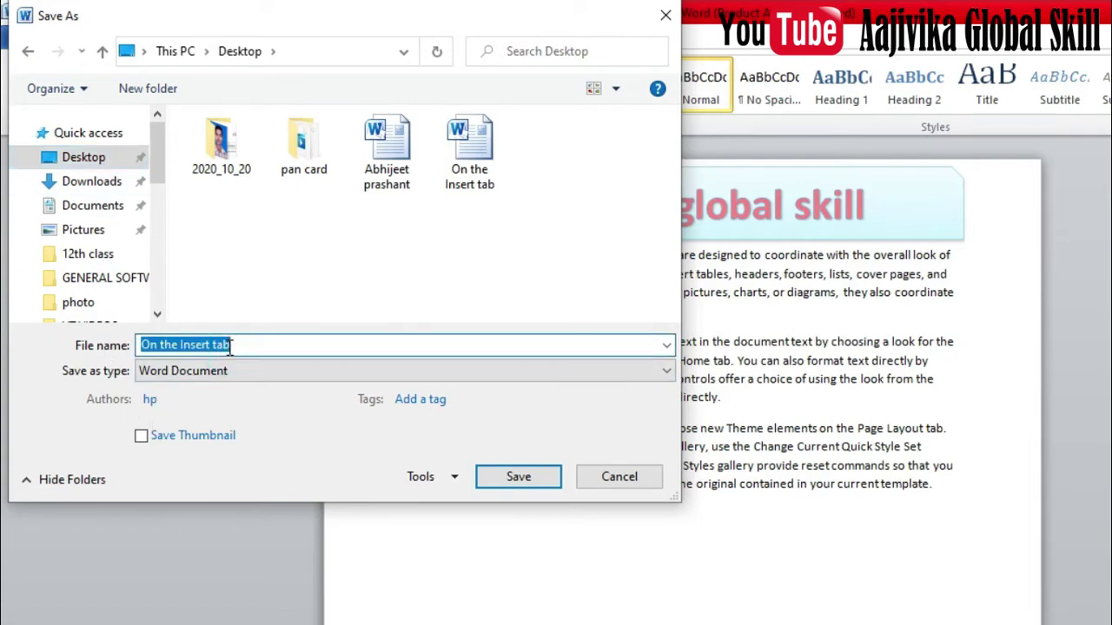
text(aajivika)
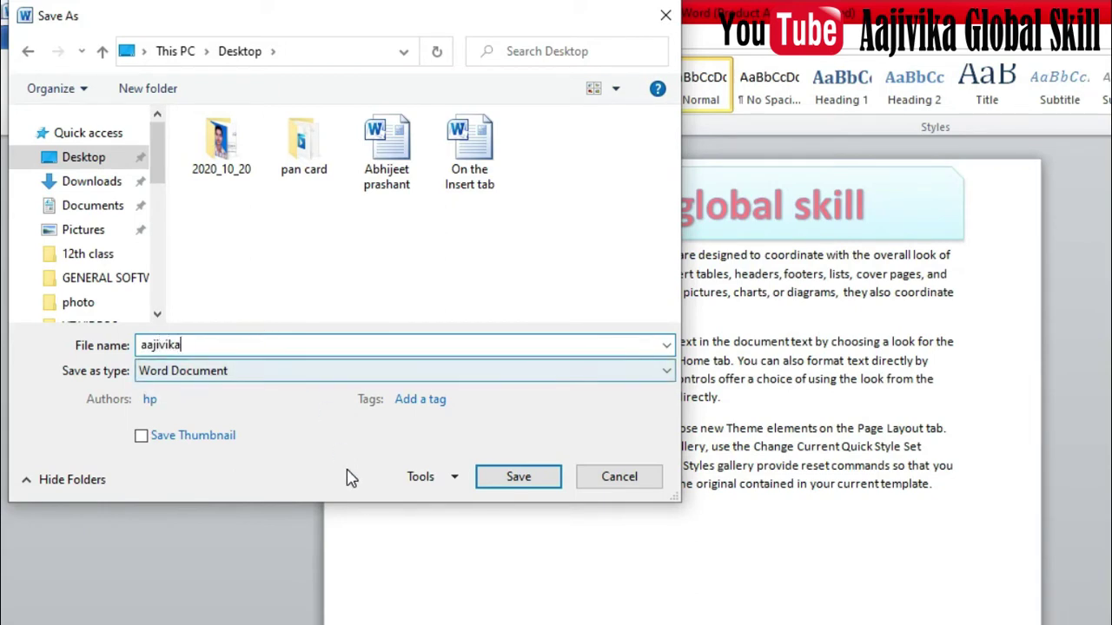
click(451, 480)
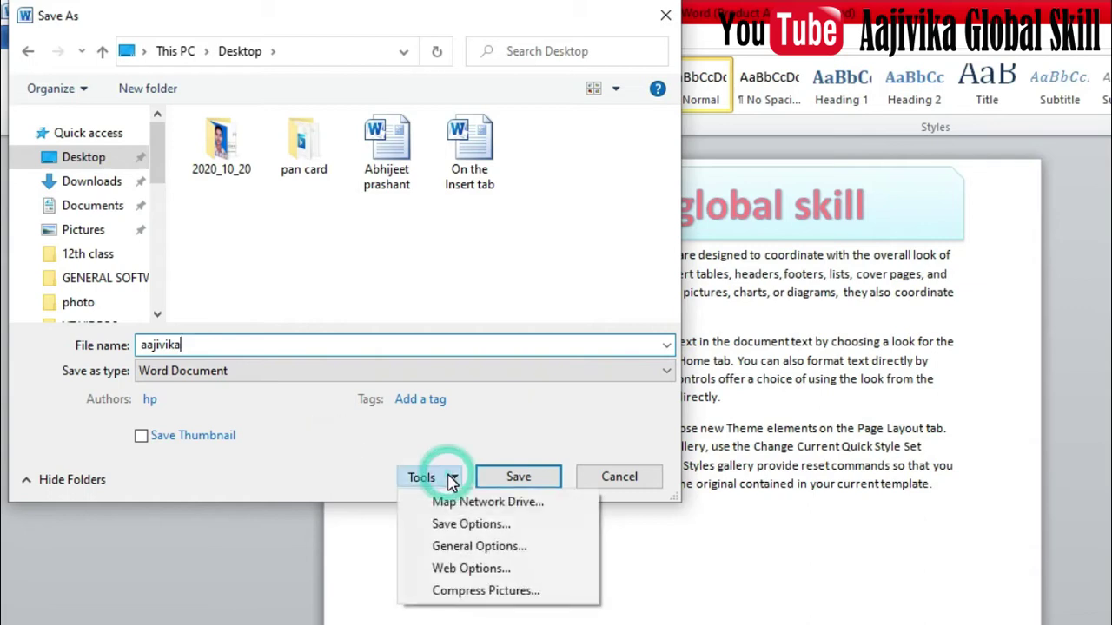
In General Options, enter a password to open and a password to modify
click(476, 550)
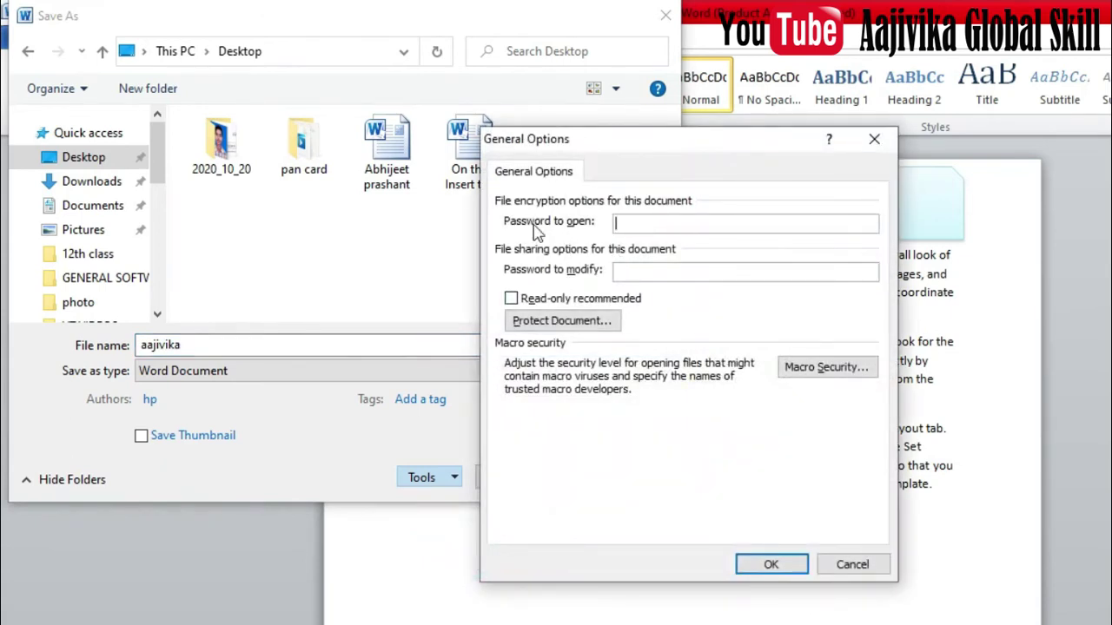
click(650, 273)
click(644, 228)
click(643, 273)
click(640, 226)
click(661, 276)
click(760, 566)
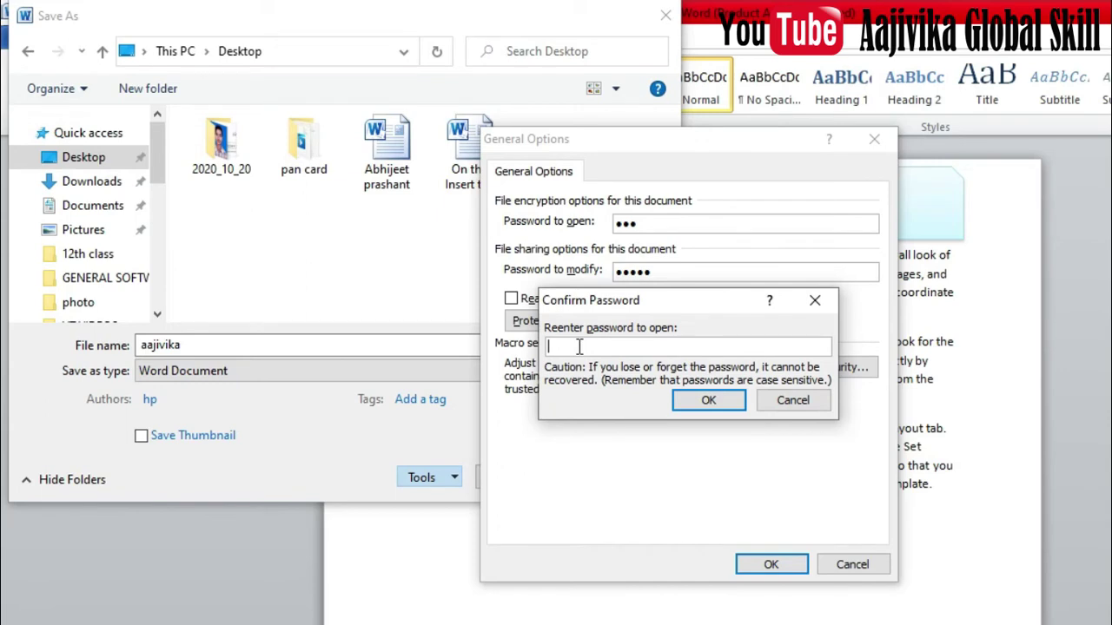
Re-enter both passwords in the Confirm Password dialogs
click(690, 406)
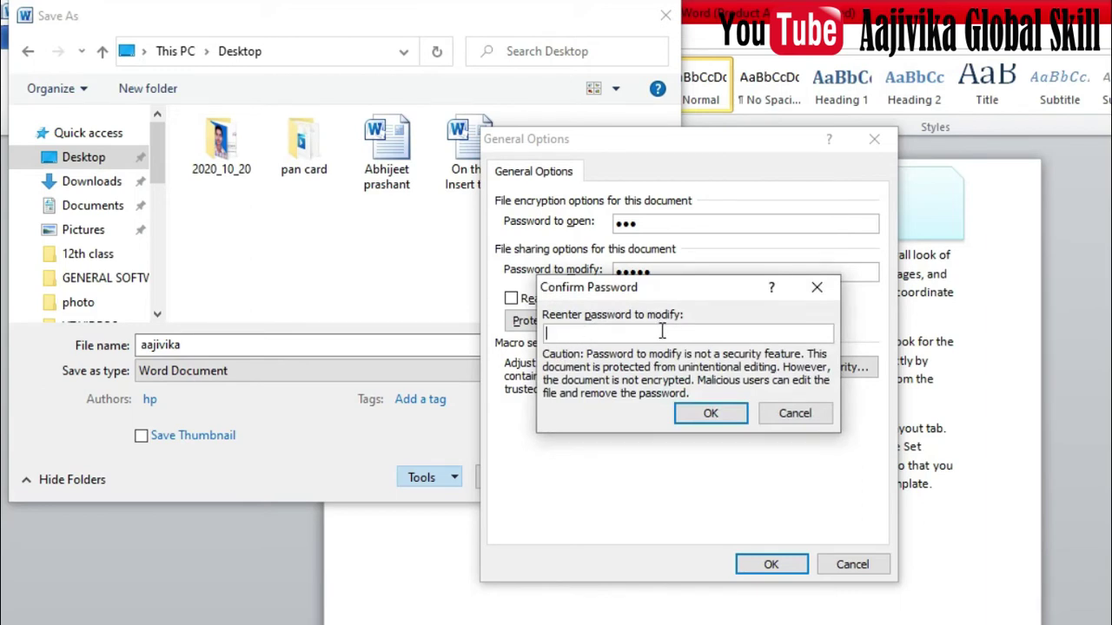
text(a)
key(Return)
key(Return)
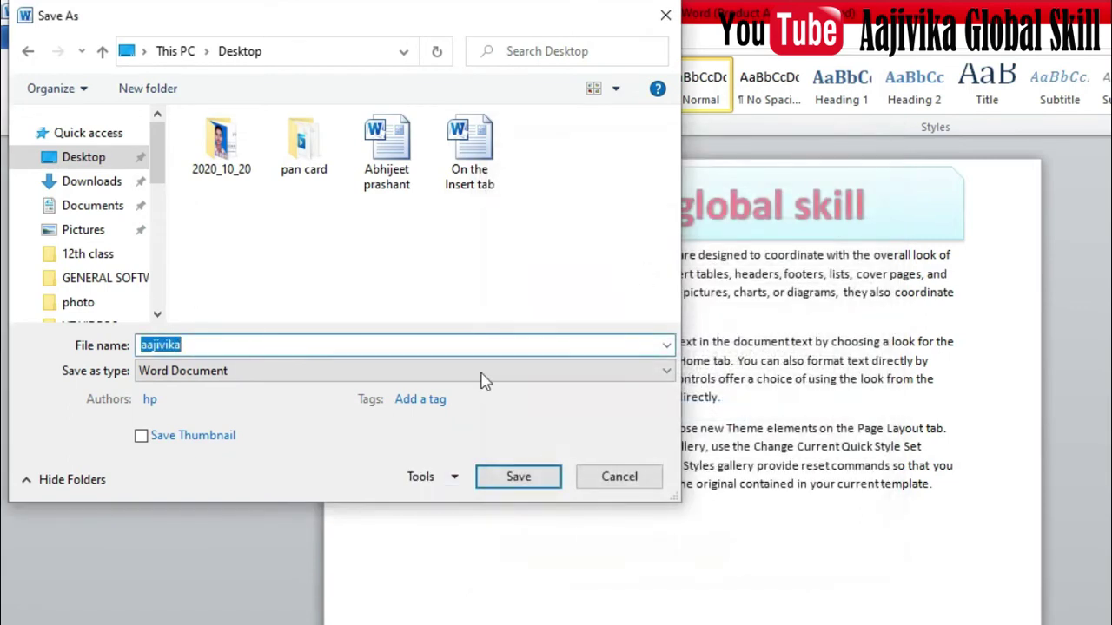
Save aajivika with its passwords, close Word, reopen it and enter the open password
click(518, 483)
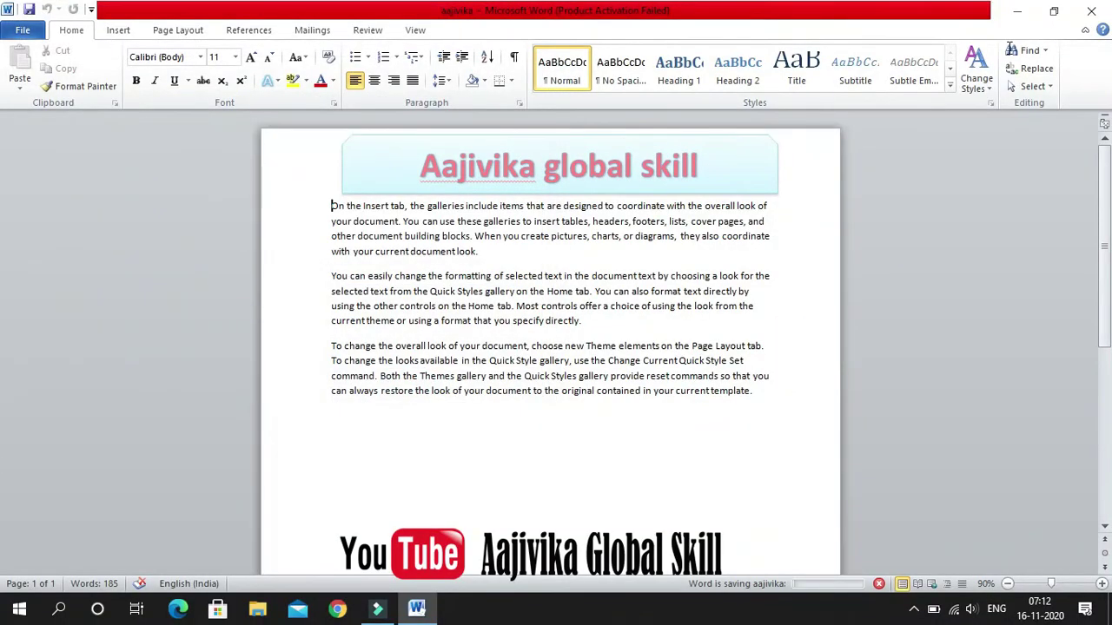
click(1093, 10)
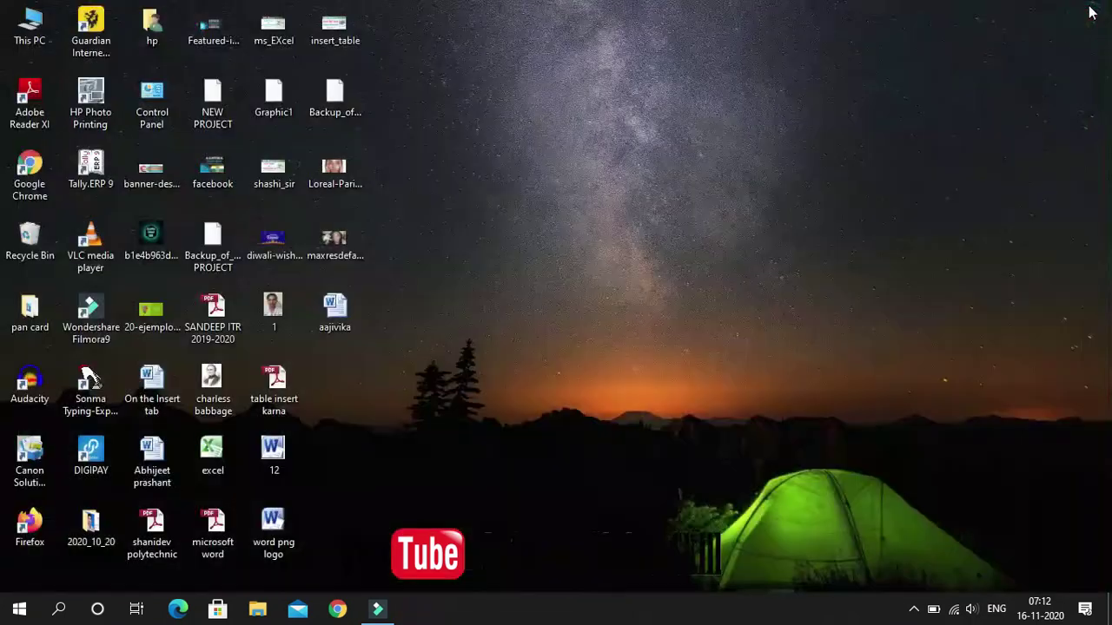
double_click(345, 314)
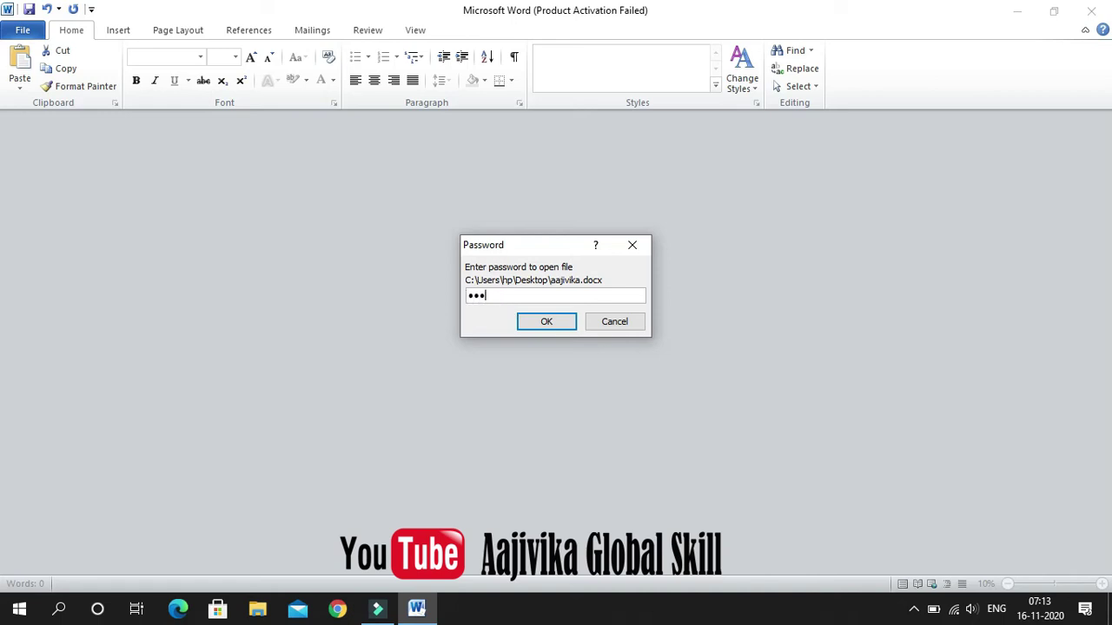
key(Return)
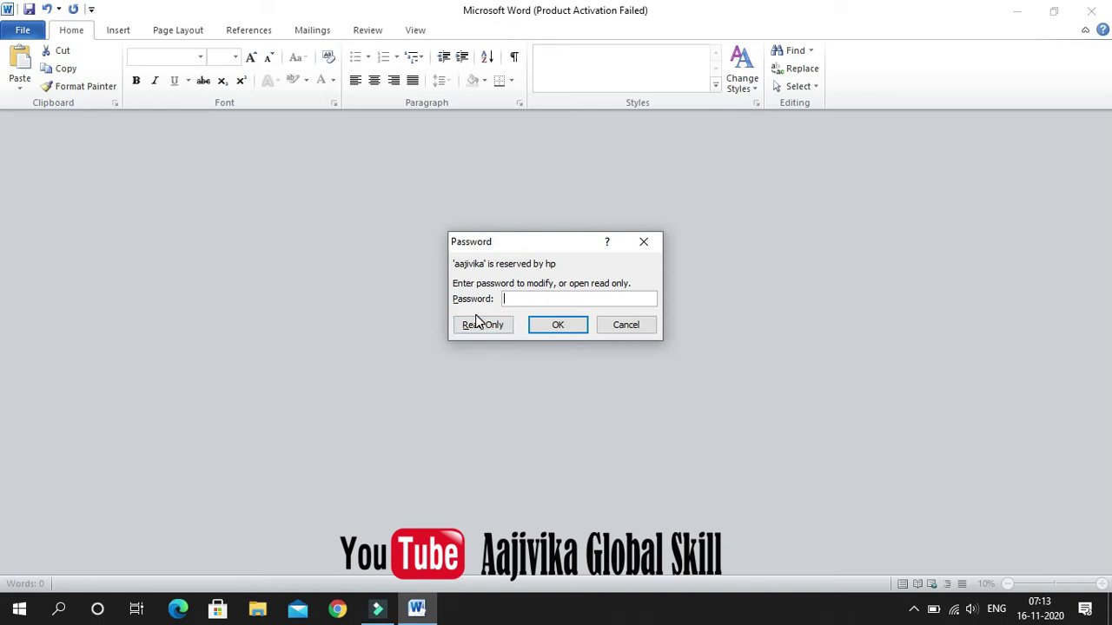
Enter the modify password to open aajivika and dismiss the activation notice
click(512, 299)
click(566, 325)
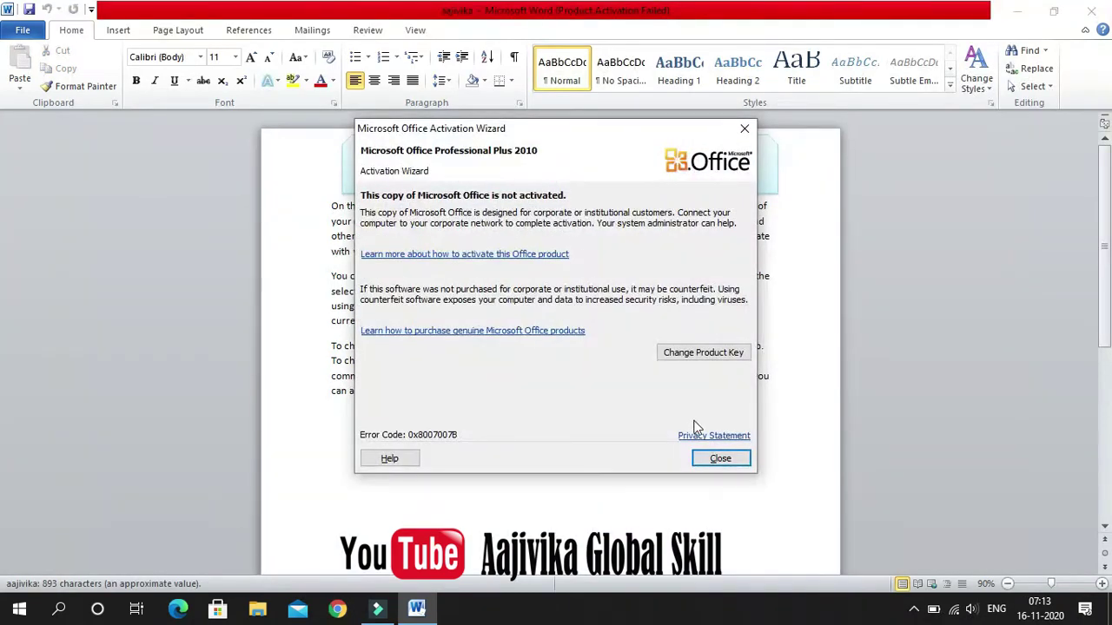
click(702, 456)
Type some test text into the paragraphs, then close aajivika without saving
click(521, 327)
click(594, 327)
text(dsfgfdg)
click(497, 251)
click(494, 221)
text(dfg)
key(BackSpace)
key(BackSpace)
key(BackSpace)
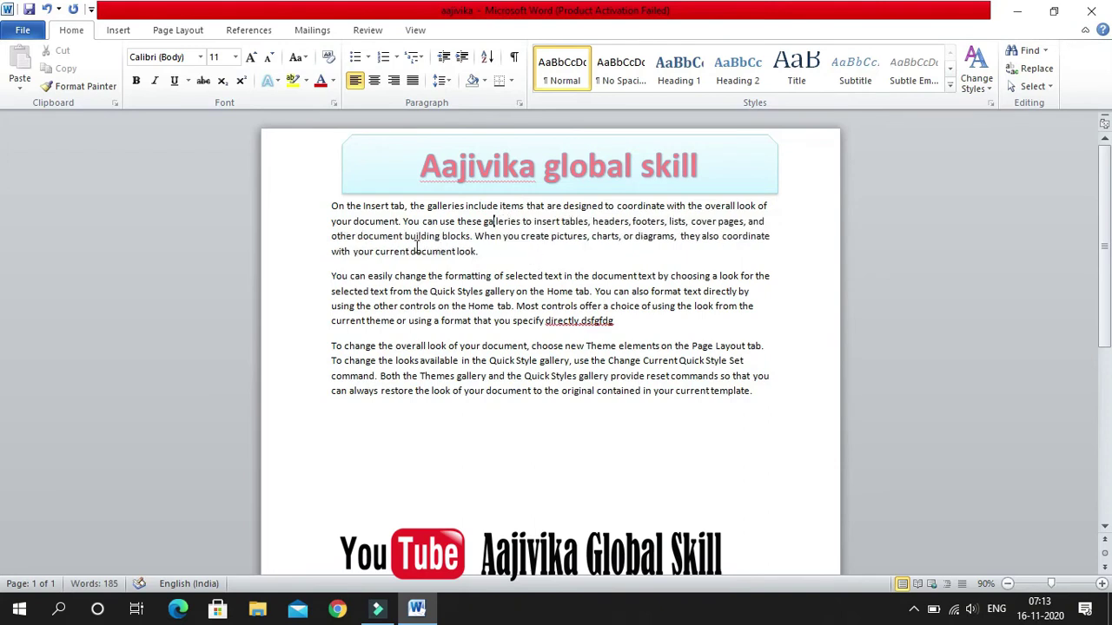
click(1098, 9)
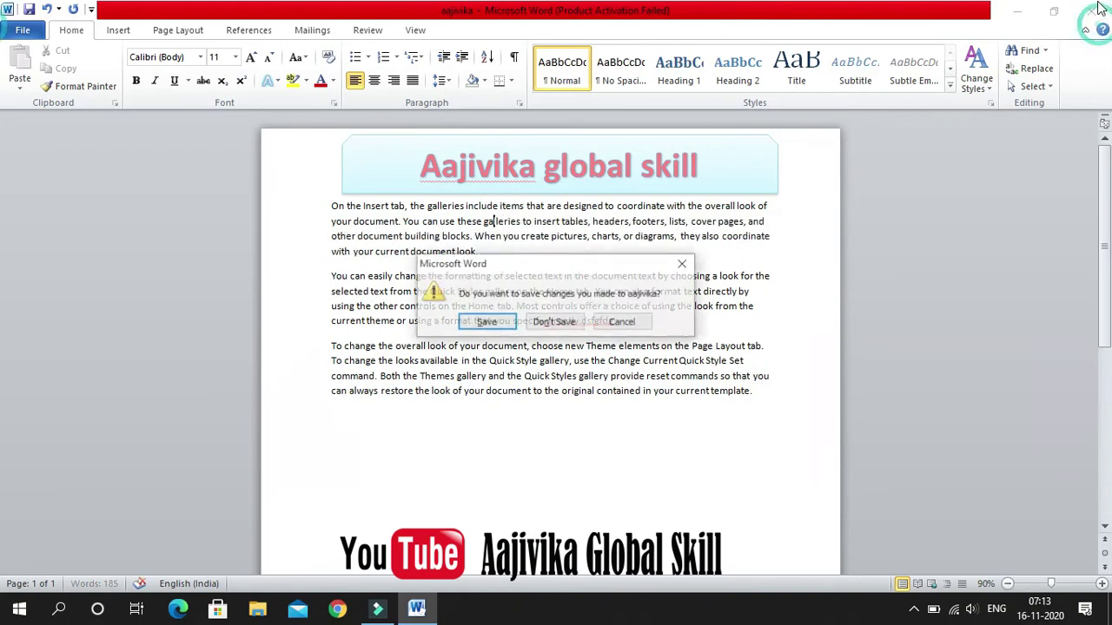
click(542, 323)
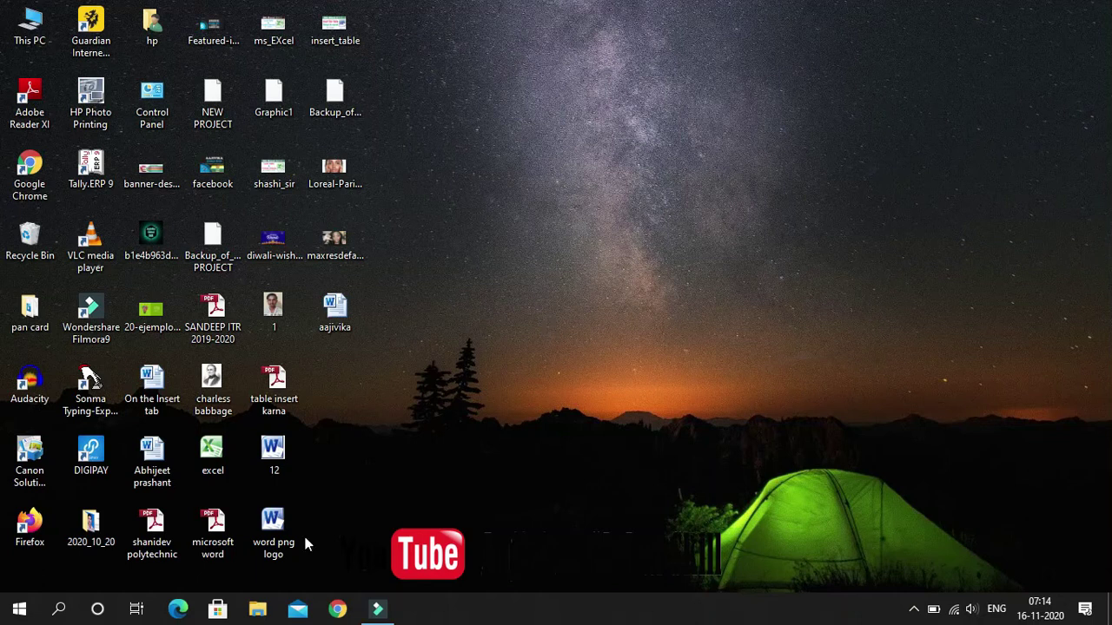
Launch Word 2010 from Windows search, dismiss the activation notice, and type =d() into the blank document
click(23, 614)
click(23, 614)
click(54, 611)
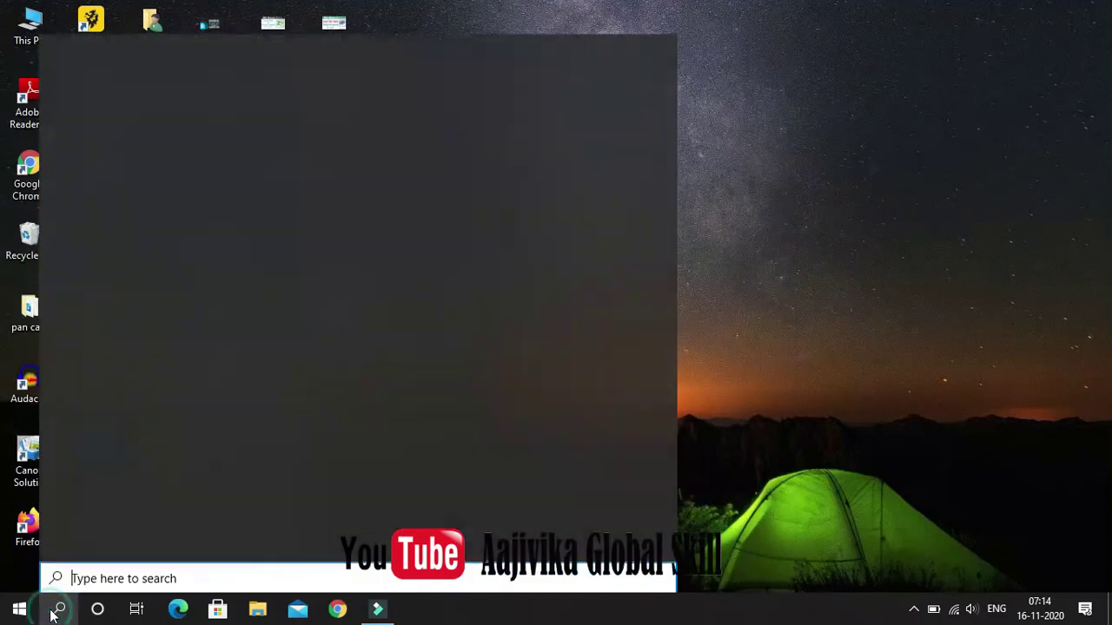
text(word)
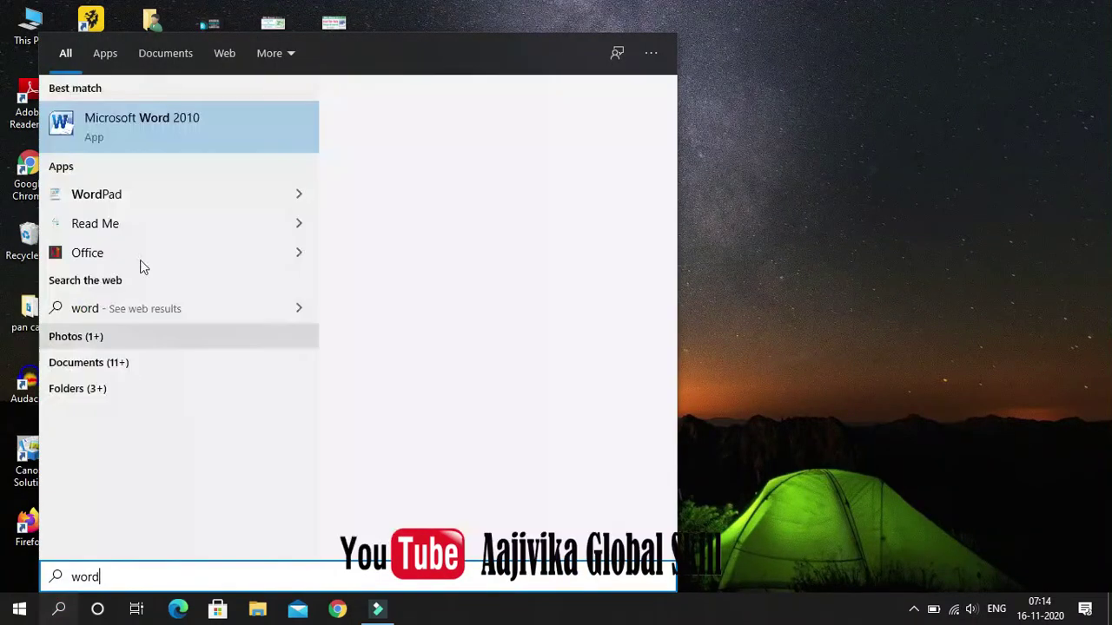
click(115, 121)
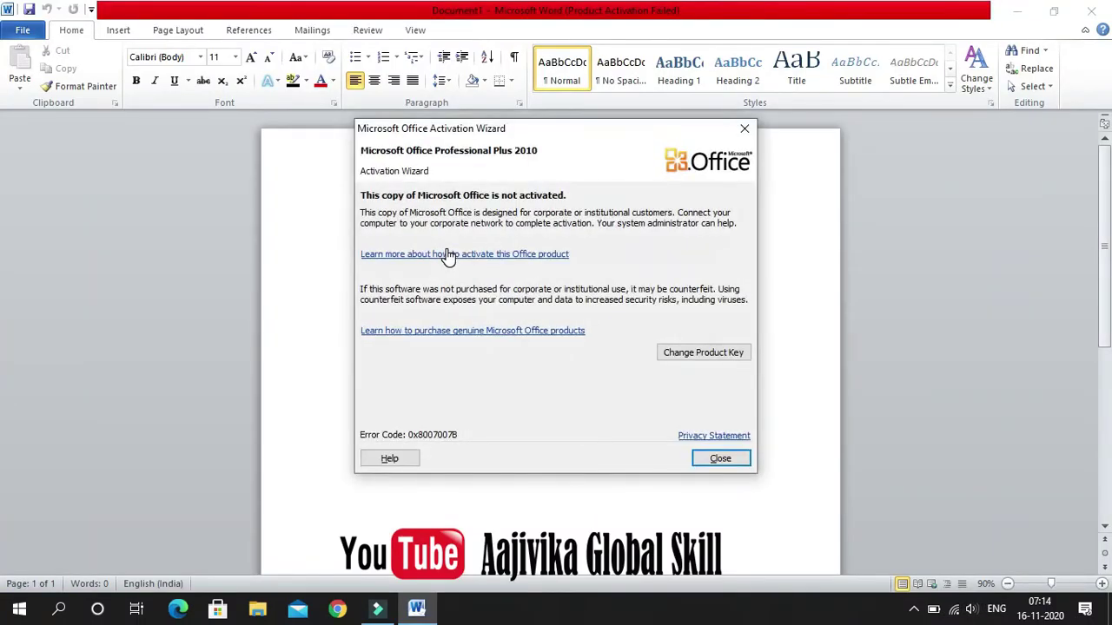
click(448, 254)
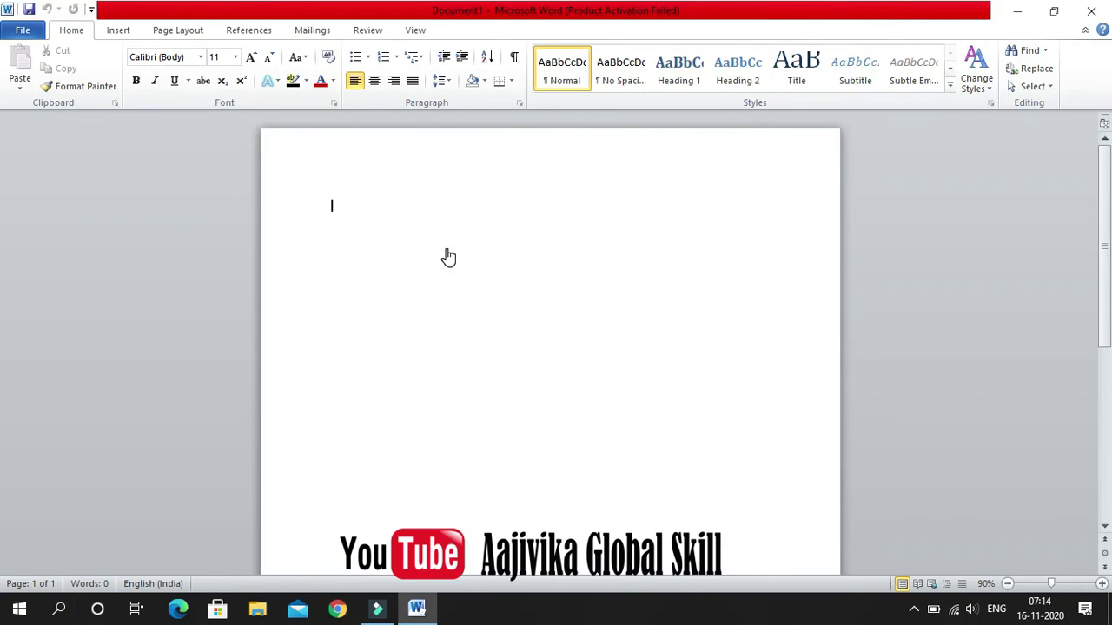
text(=)
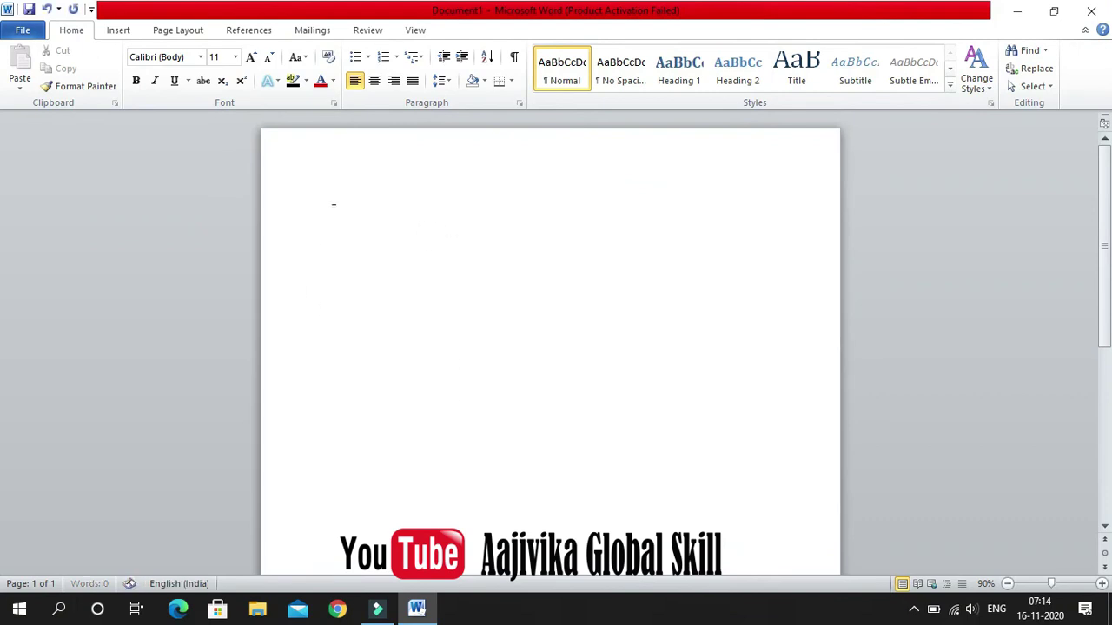
text(d())
Generate the sample paragraphs, then start a Save As to the Desktop named 'you' and open Tools
key(Return)
click(26, 31)
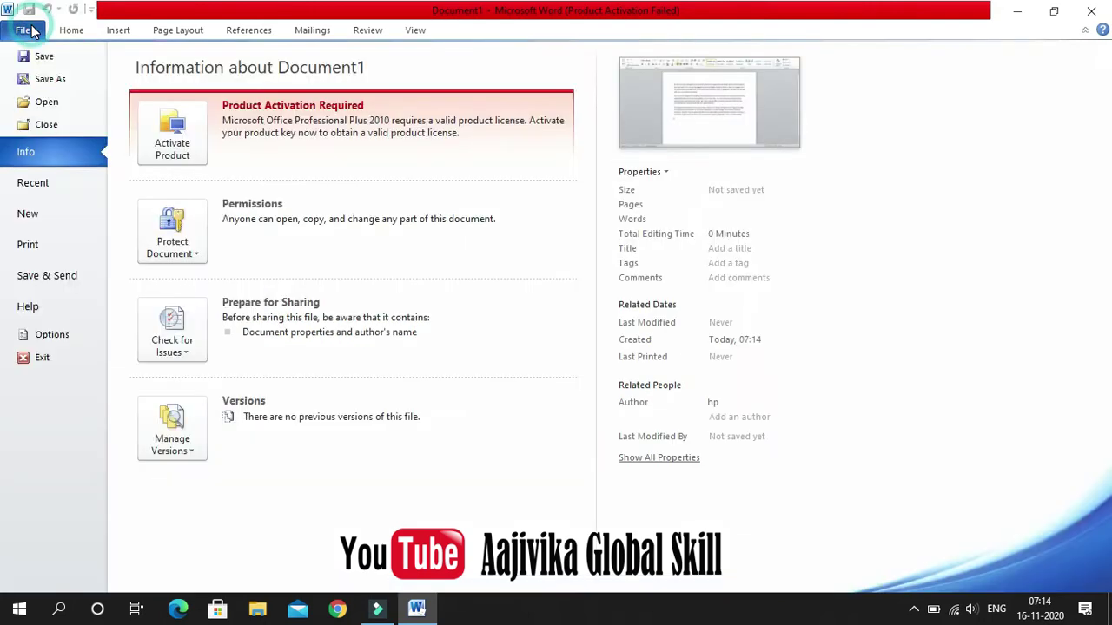
click(41, 61)
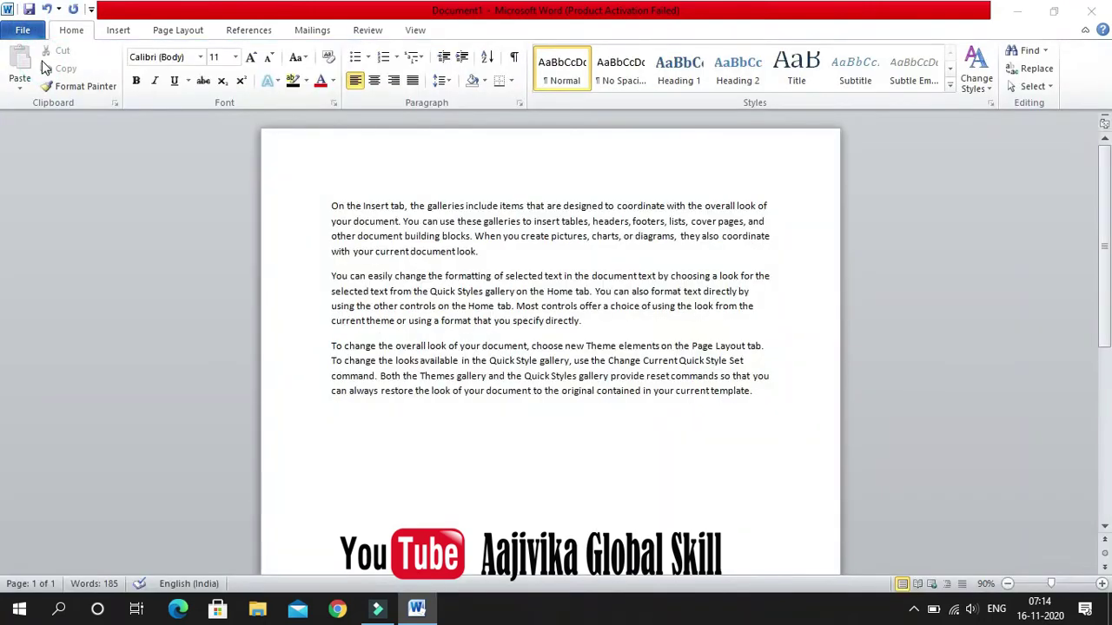
scroll(55, 165, up, 2)
scroll(32, 154, up, 3)
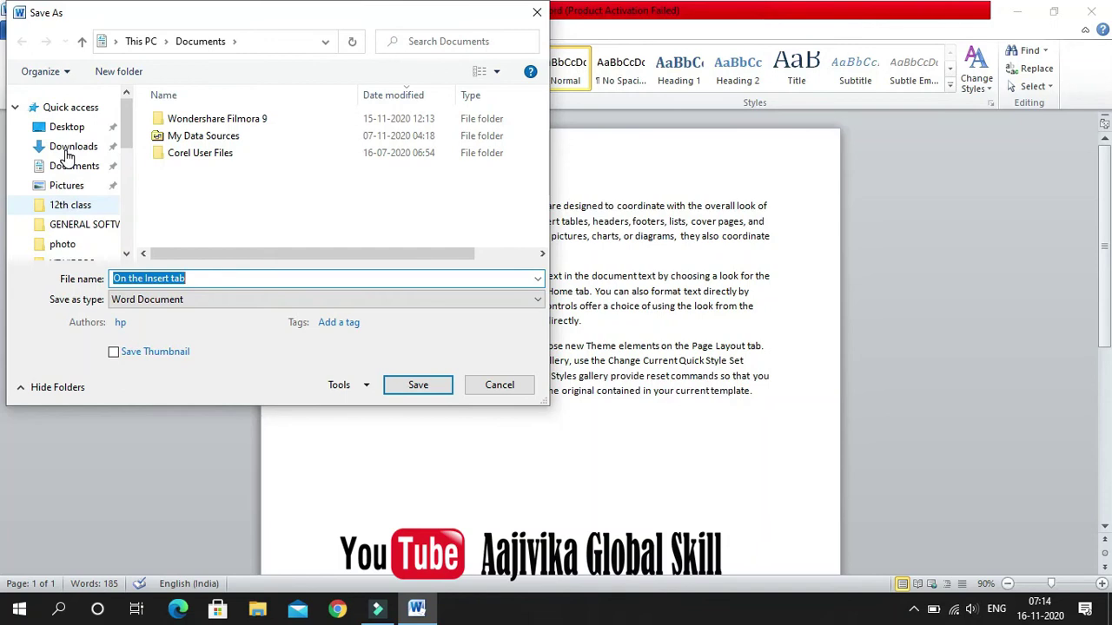
click(67, 131)
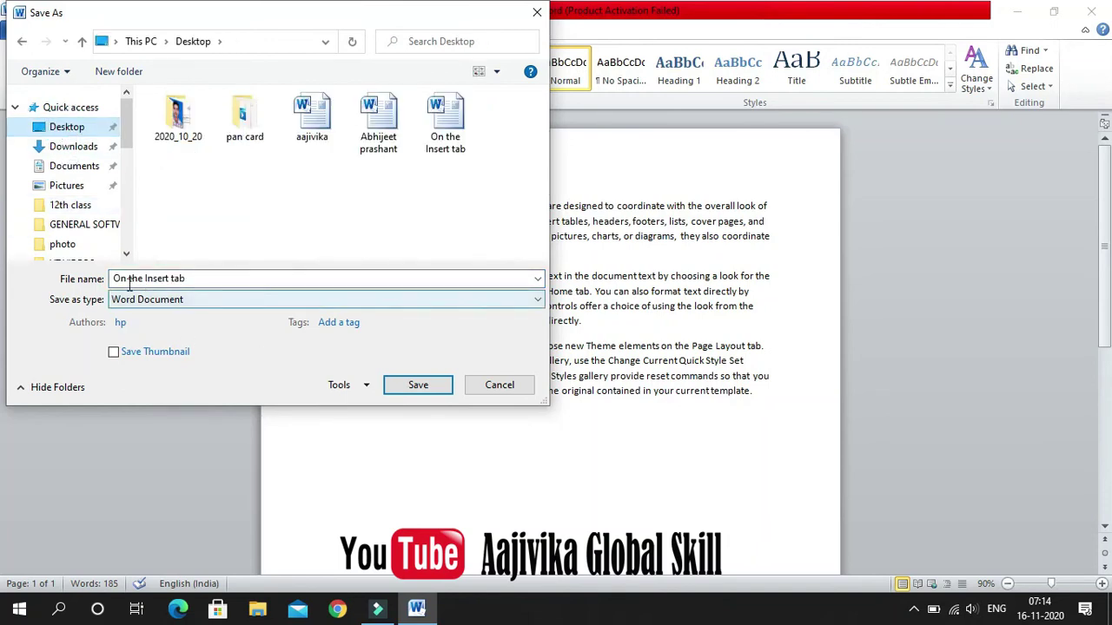
triple_click(160, 281)
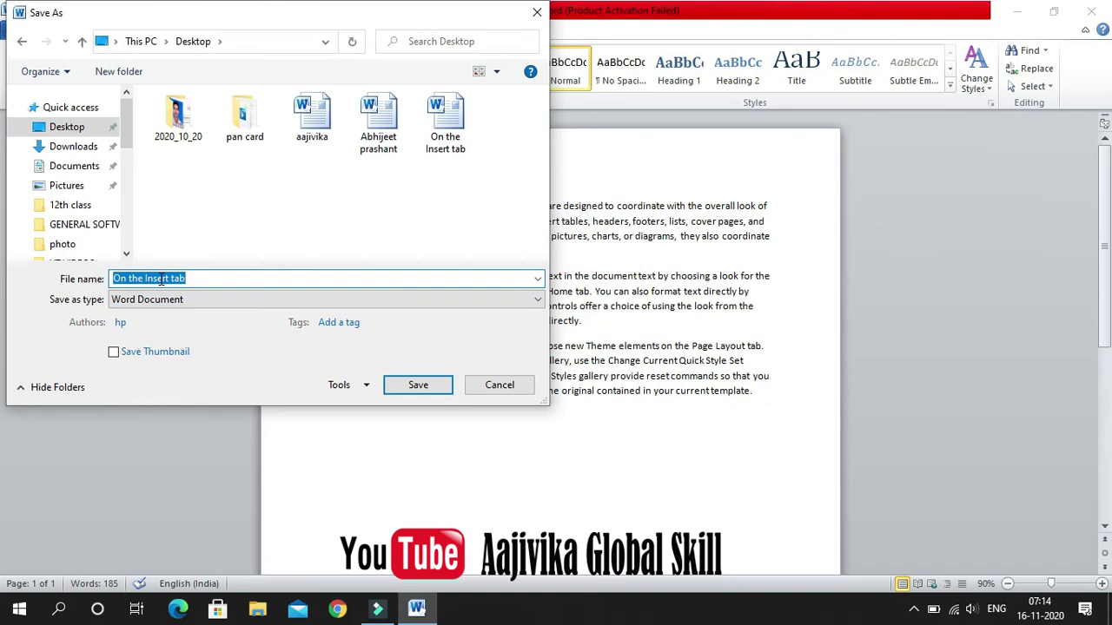
text(you)
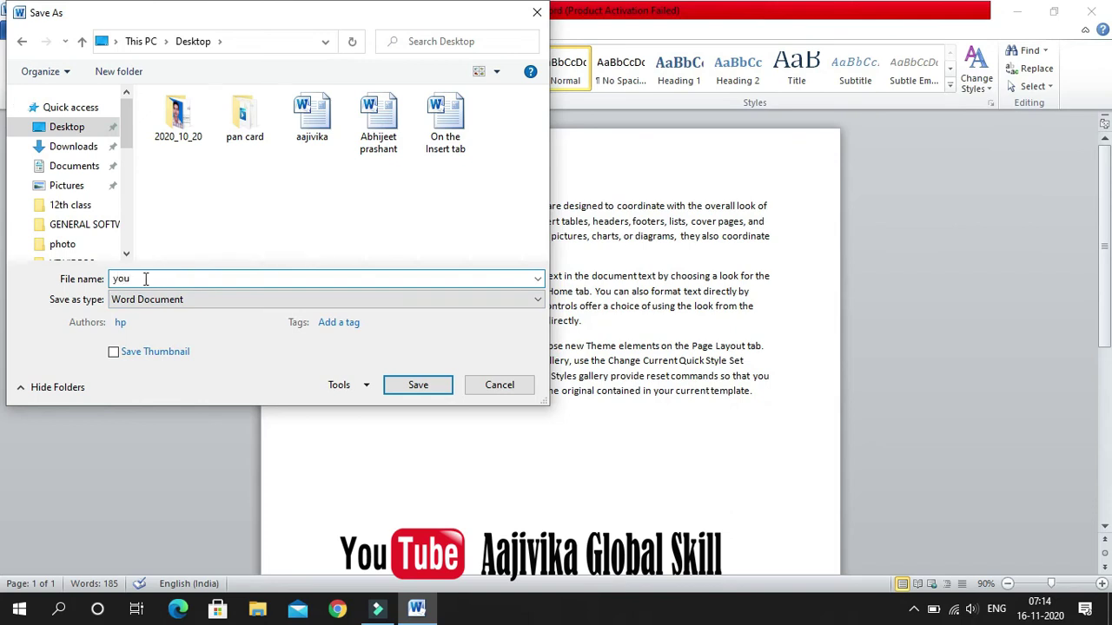
click(356, 389)
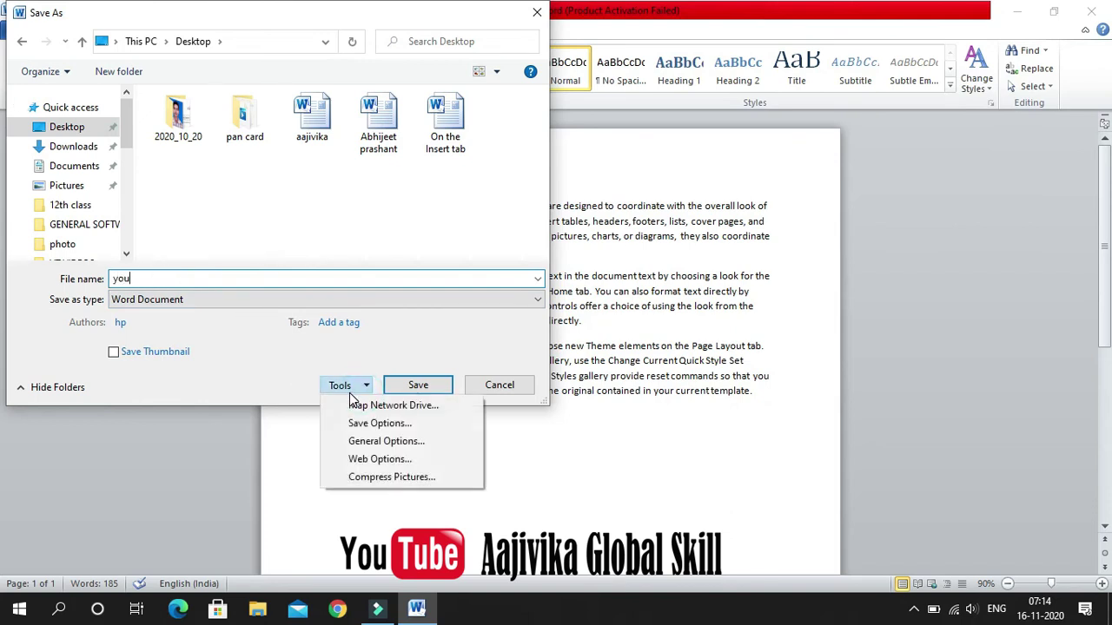
Set and confirm a password to open in General Options, then save as 'you'
click(373, 445)
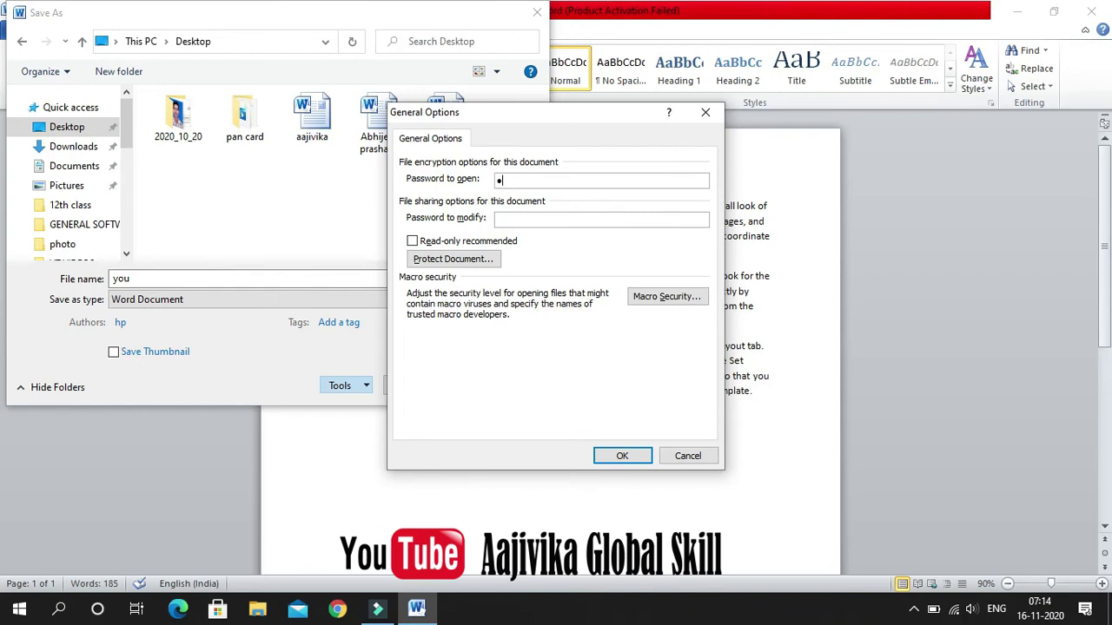
key(Return)
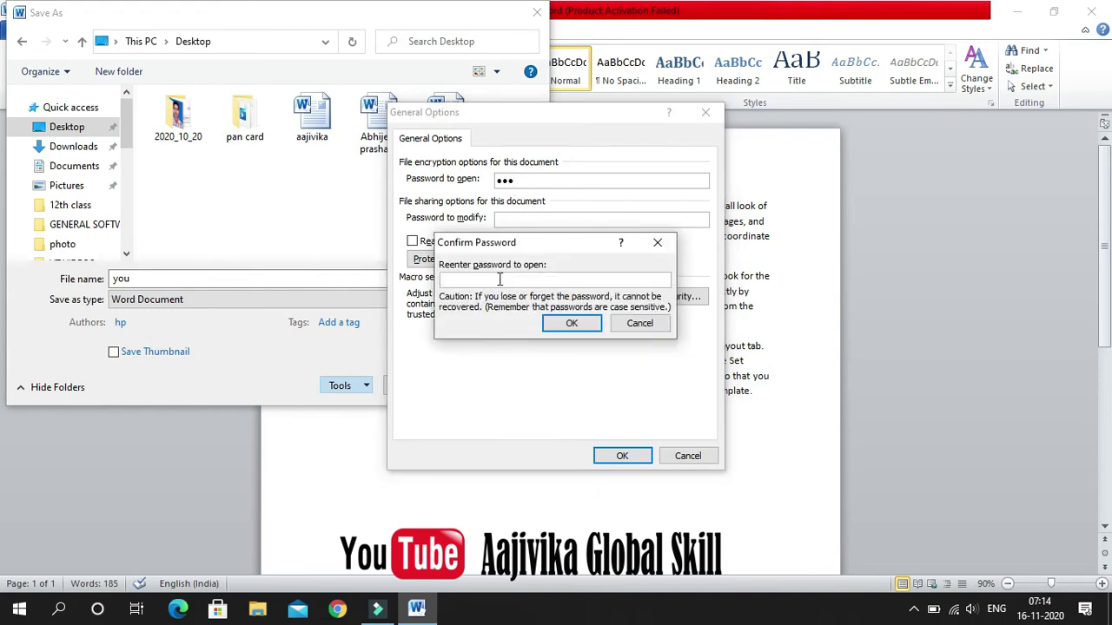
click(571, 323)
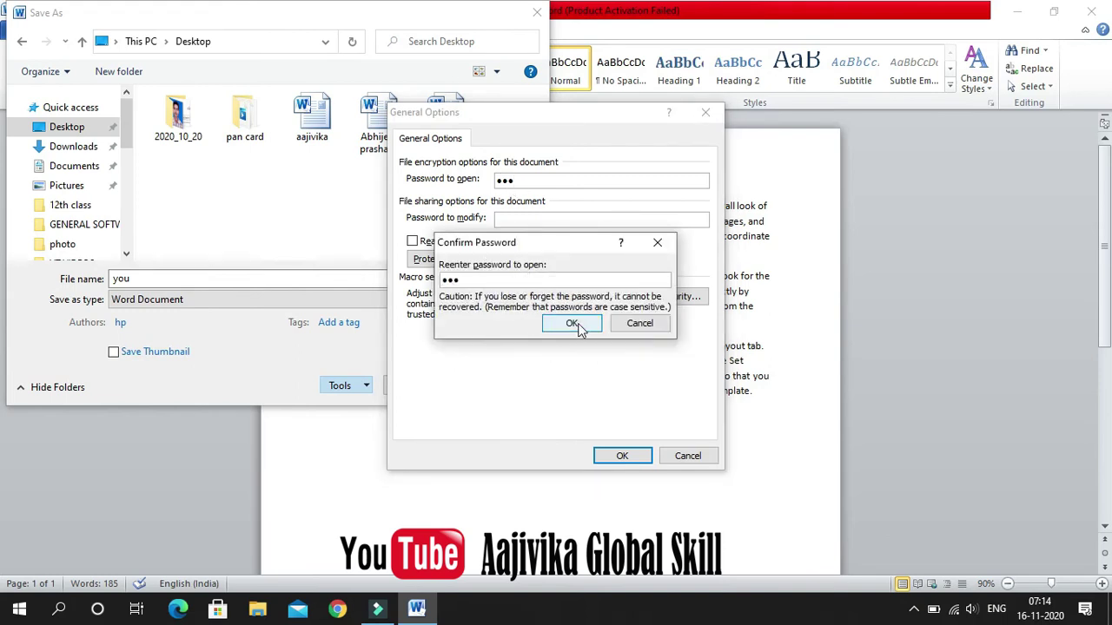
key(Return)
click(424, 392)
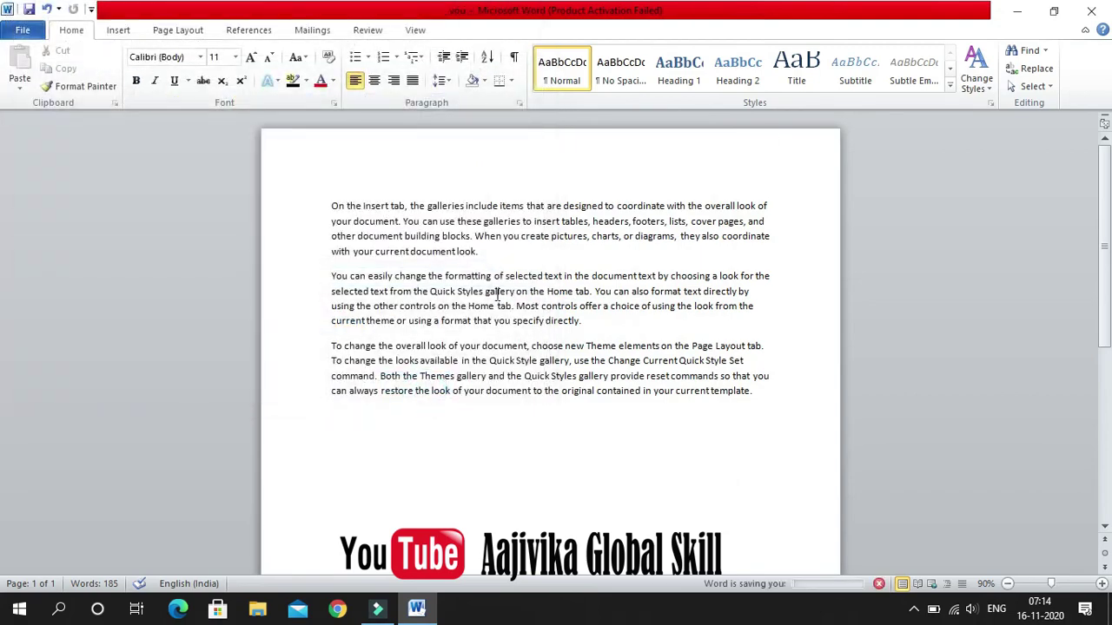
Close Word, reopen 'you' from the Desktop by entering its password, and dismiss the activation notice
click(1092, 10)
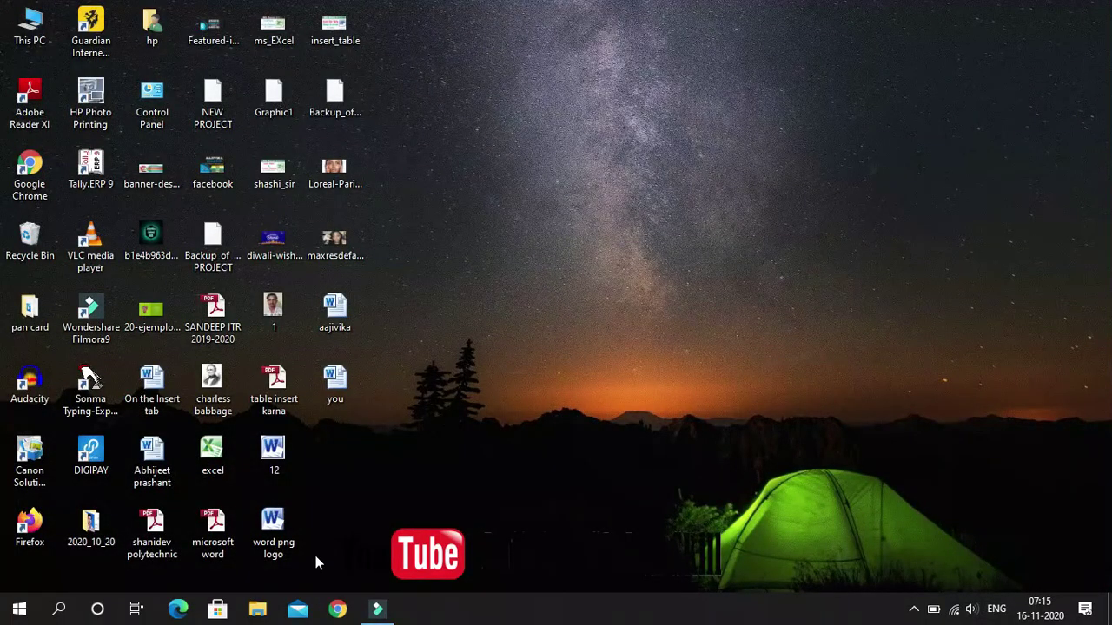
double_click(333, 379)
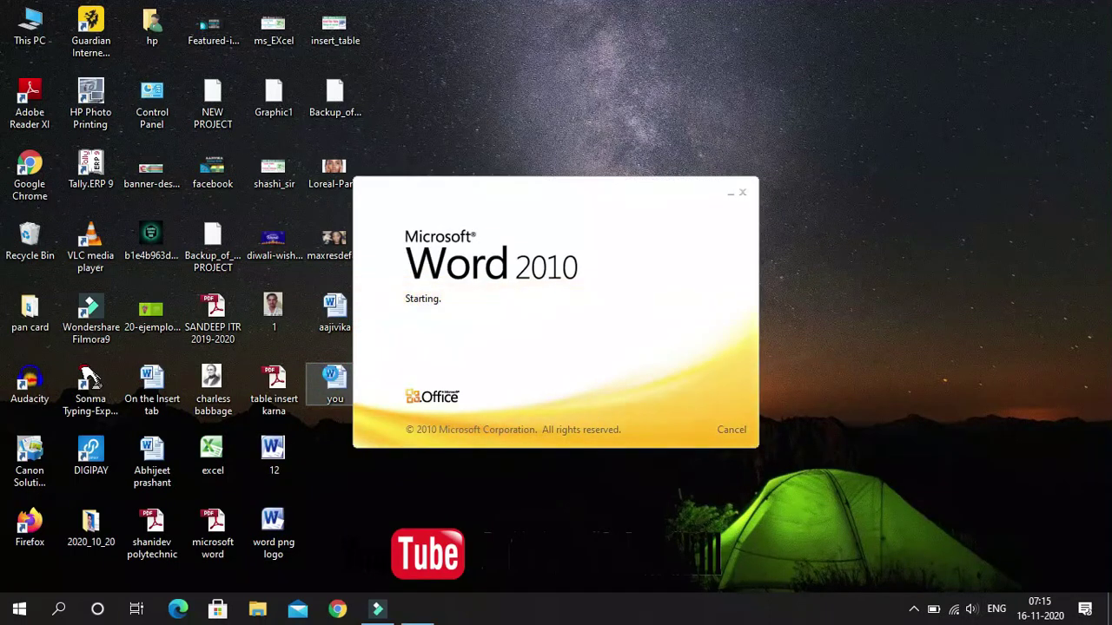
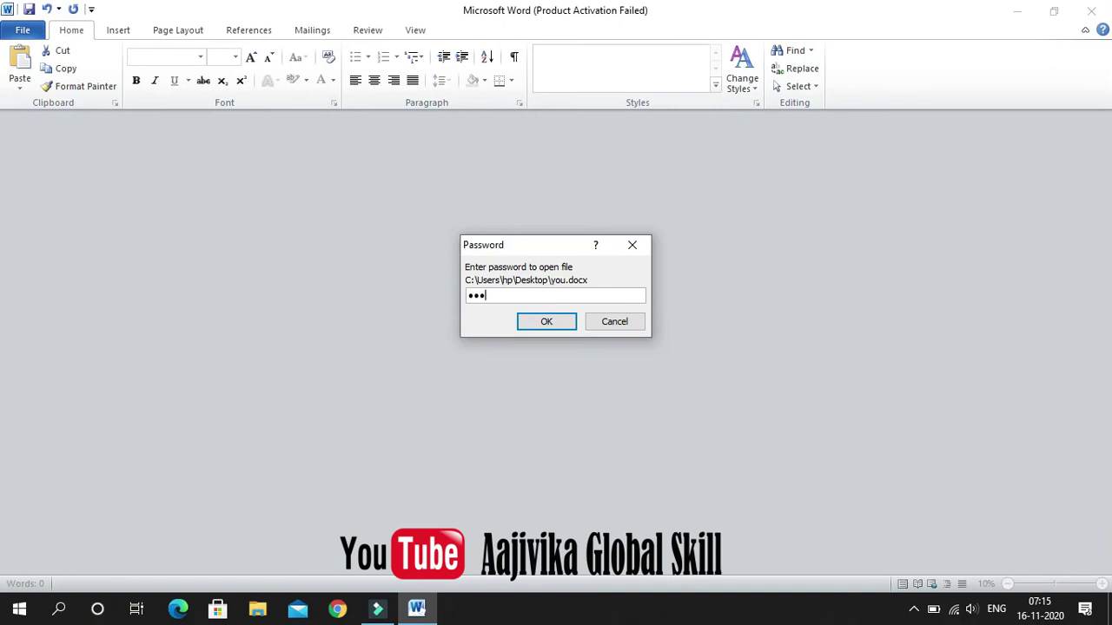
key(Return)
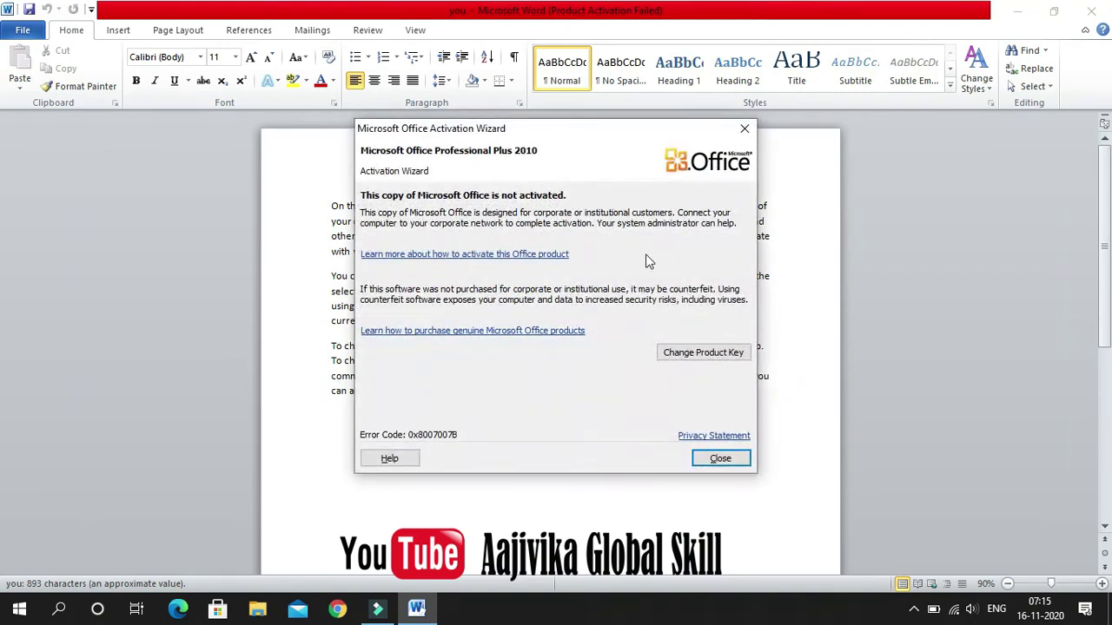
click(744, 129)
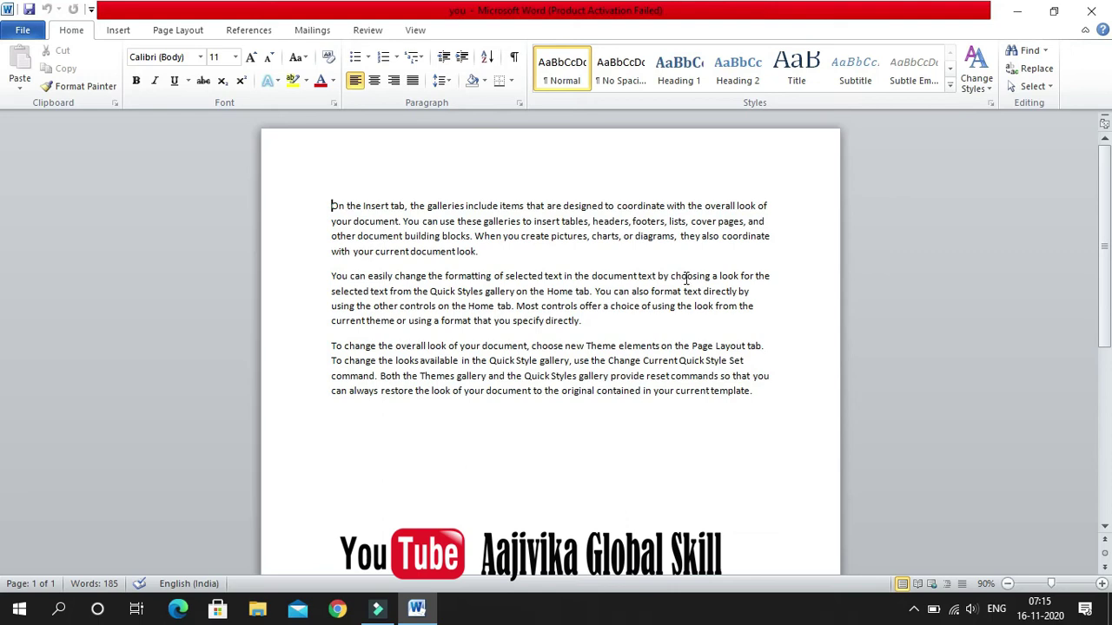
Clear the password to open in the Save As dialog's General Options
click(26, 31)
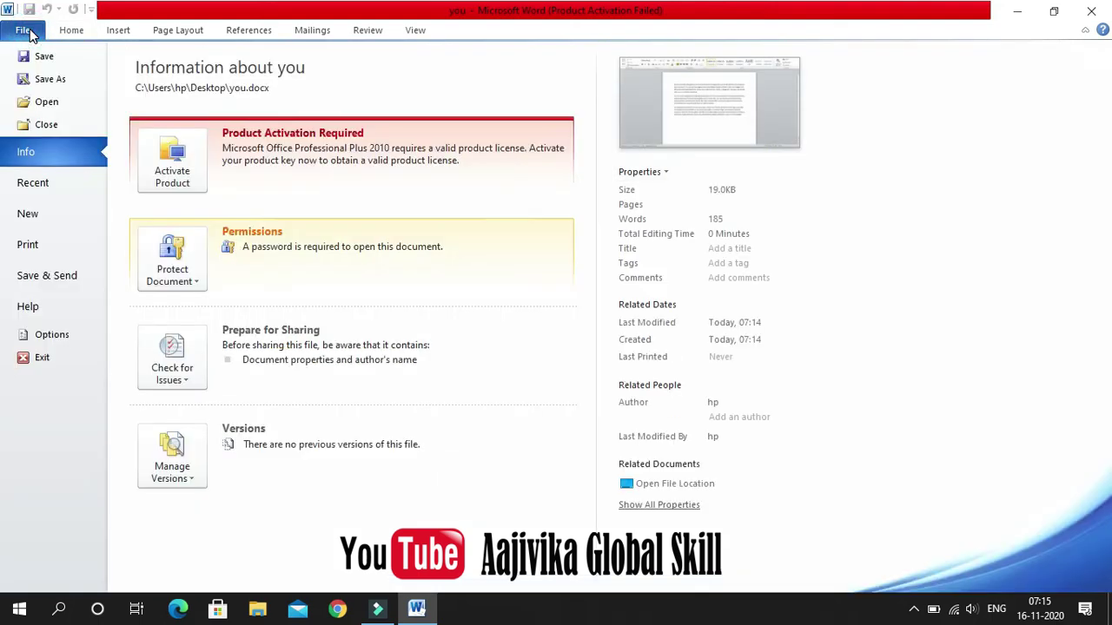
key(Escape)
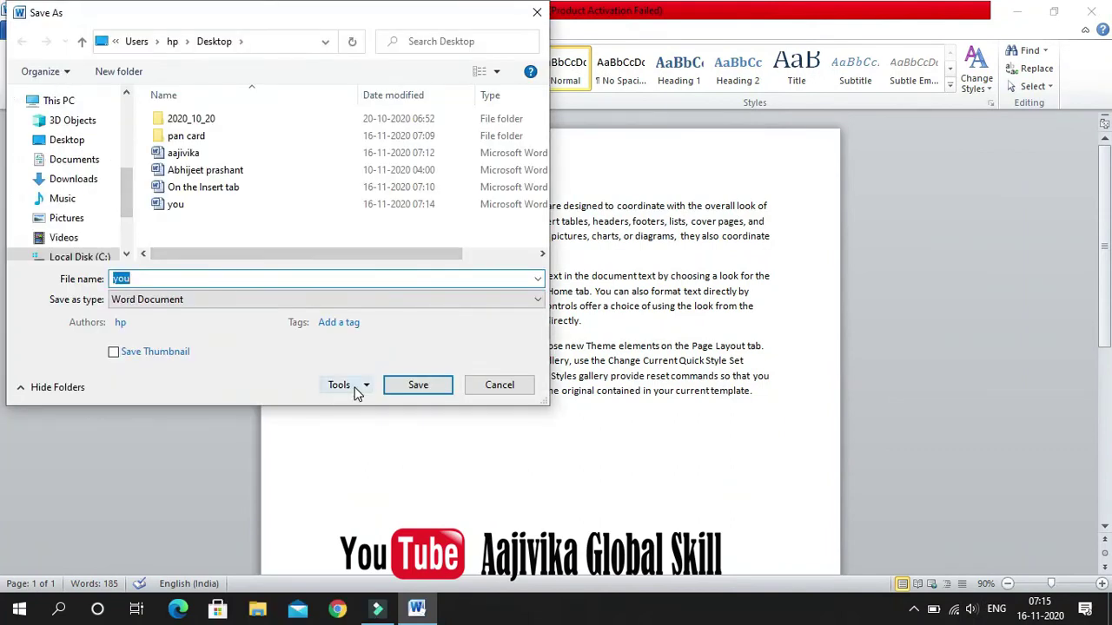
click(357, 386)
click(365, 442)
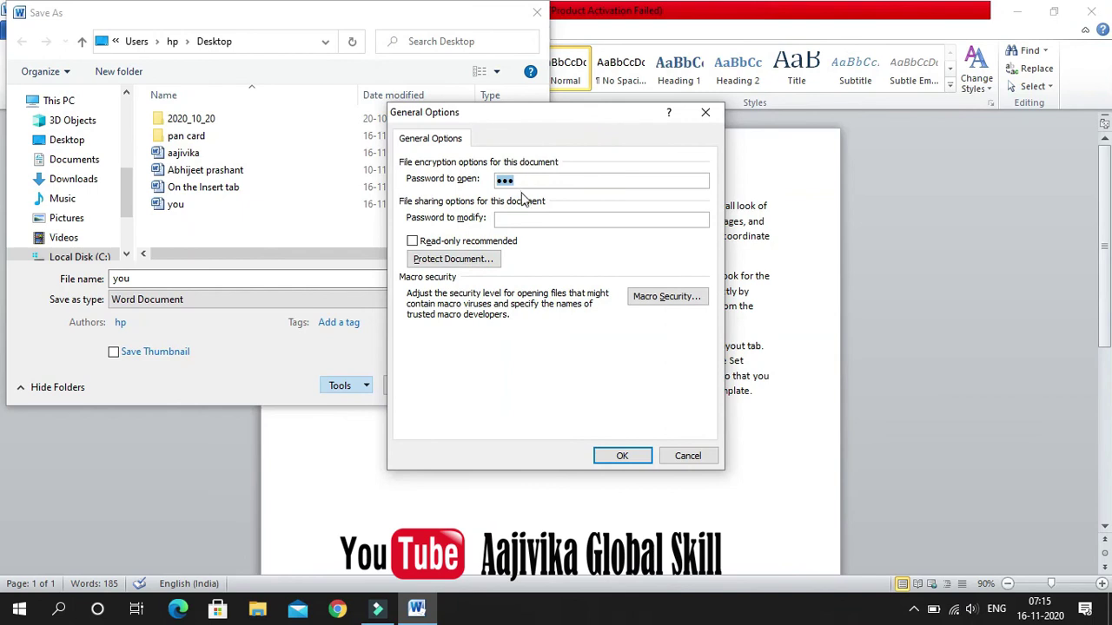
text(1)
click(113, 41)
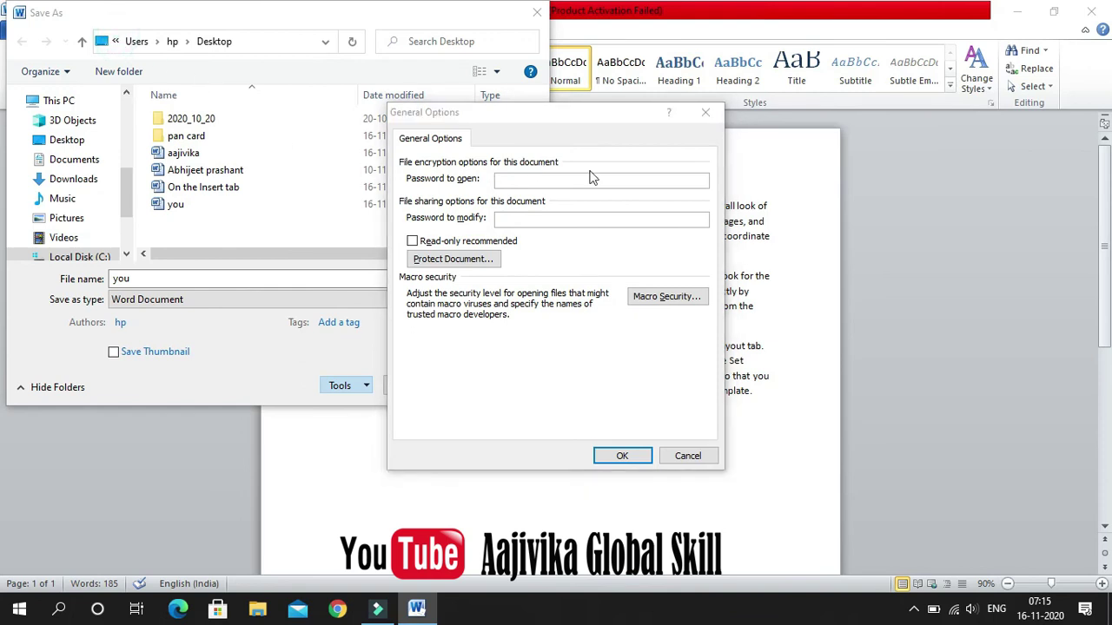
click(630, 465)
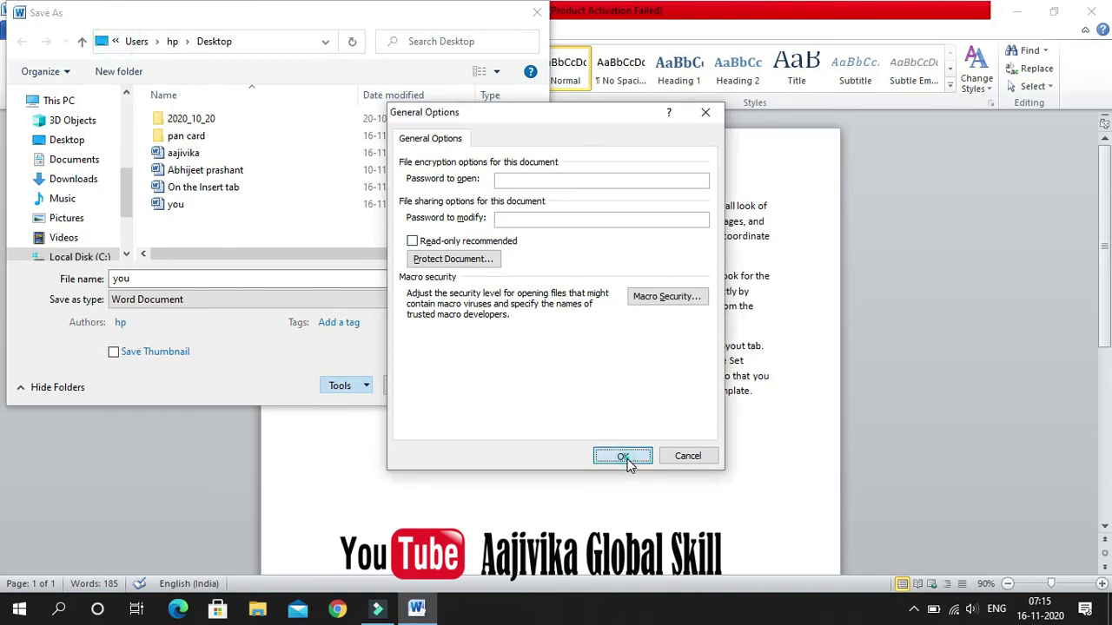
Save 'you' to the Desktop without a password
scroll(112, 117, up, 5)
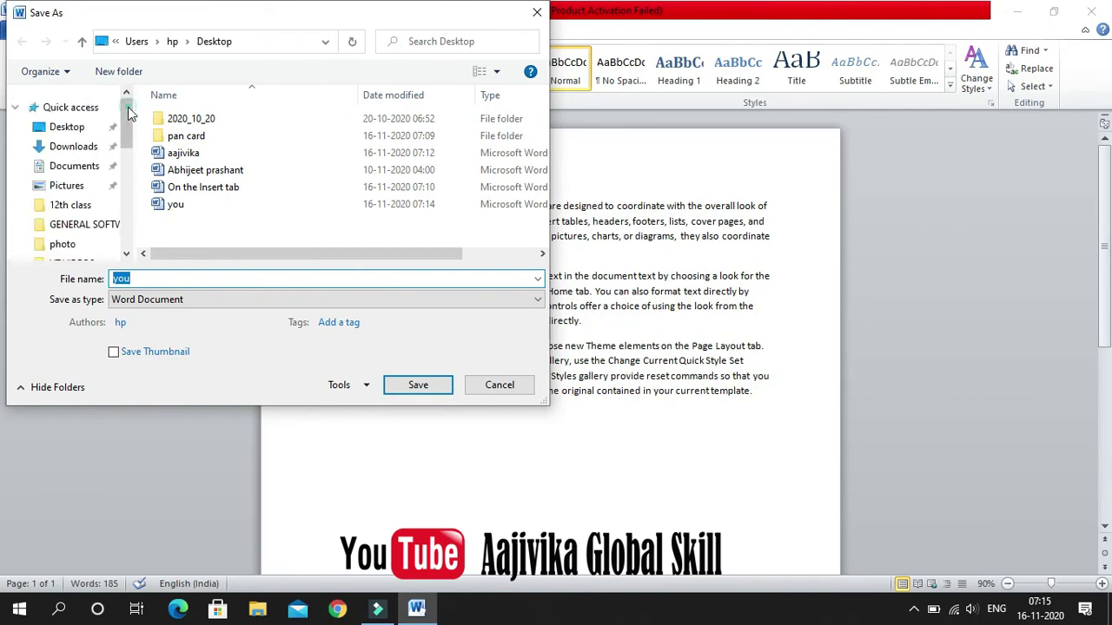
click(77, 127)
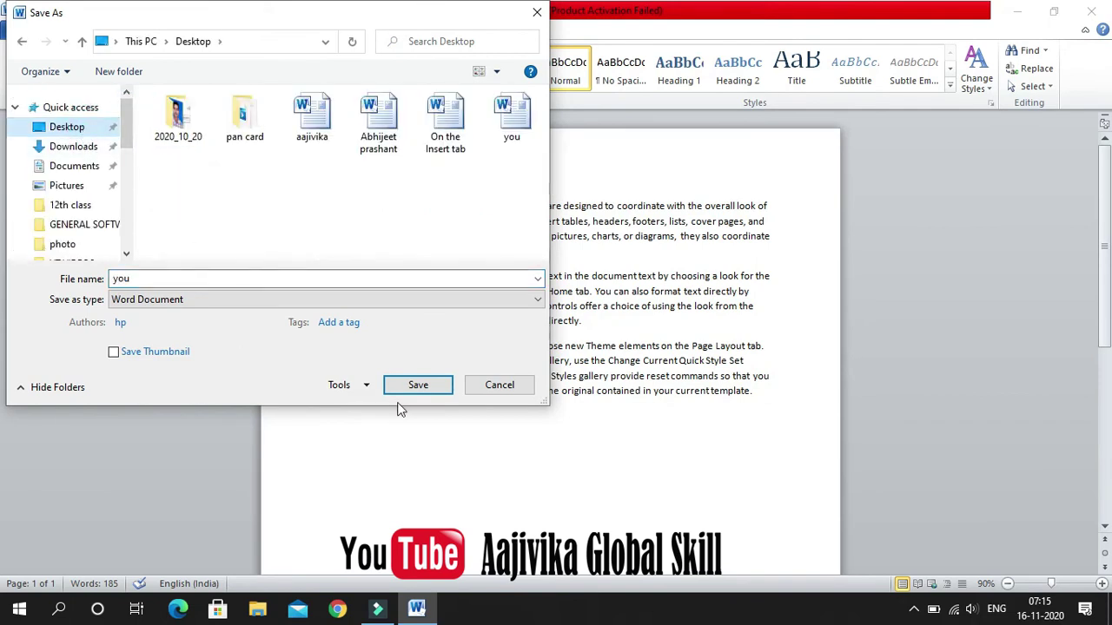
click(417, 387)
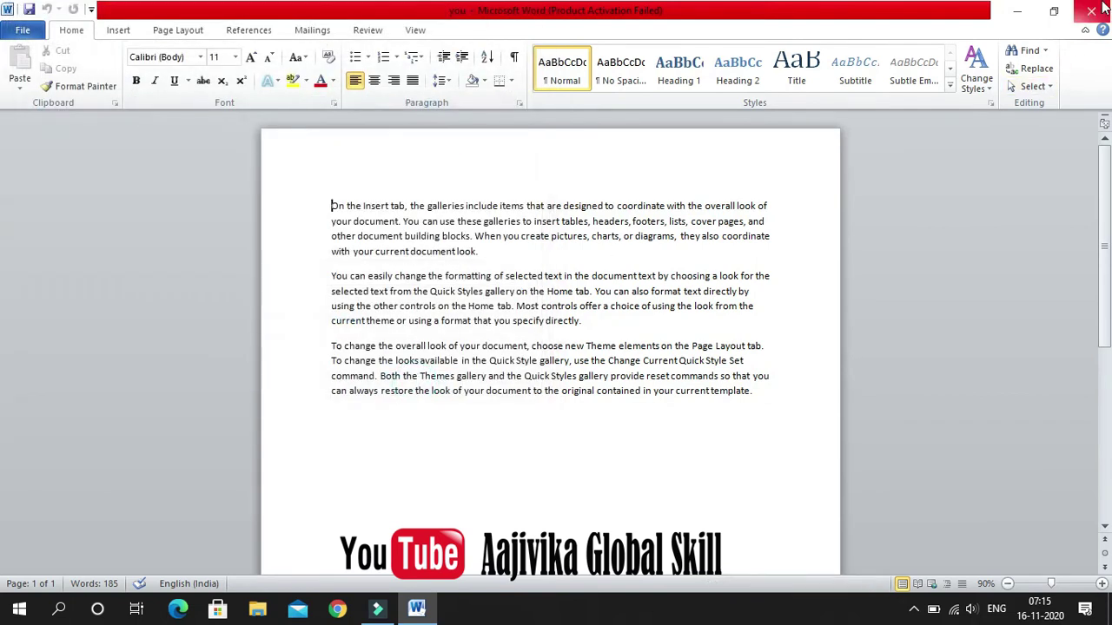
Close Word, reopen 'you' from the Desktop without a password, and dismiss the activation notice
click(1094, 11)
double_click(342, 394)
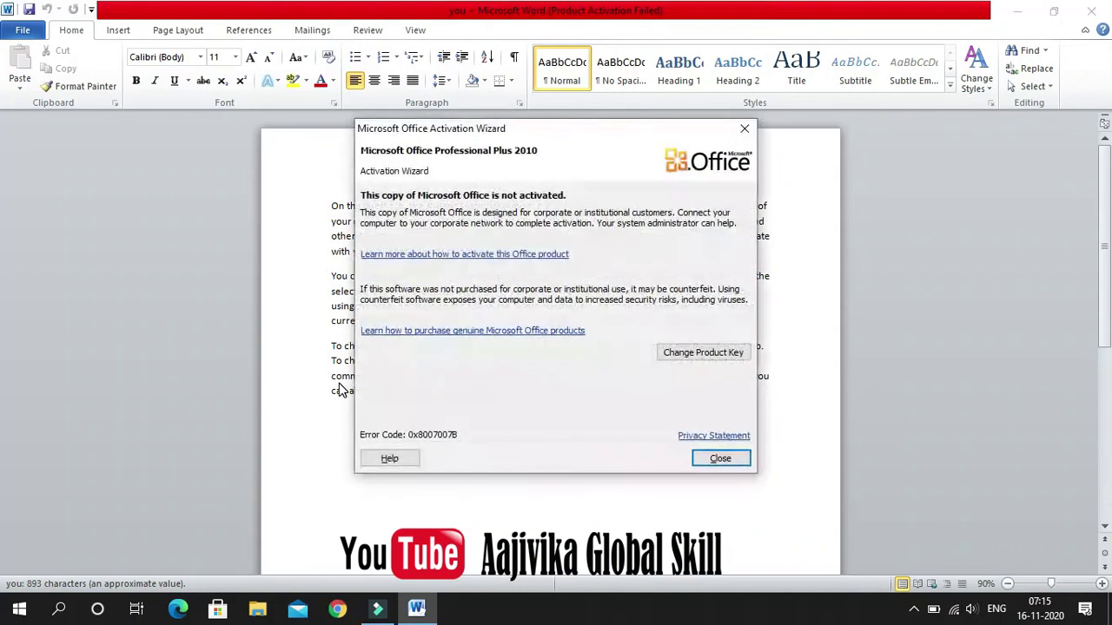
click(744, 129)
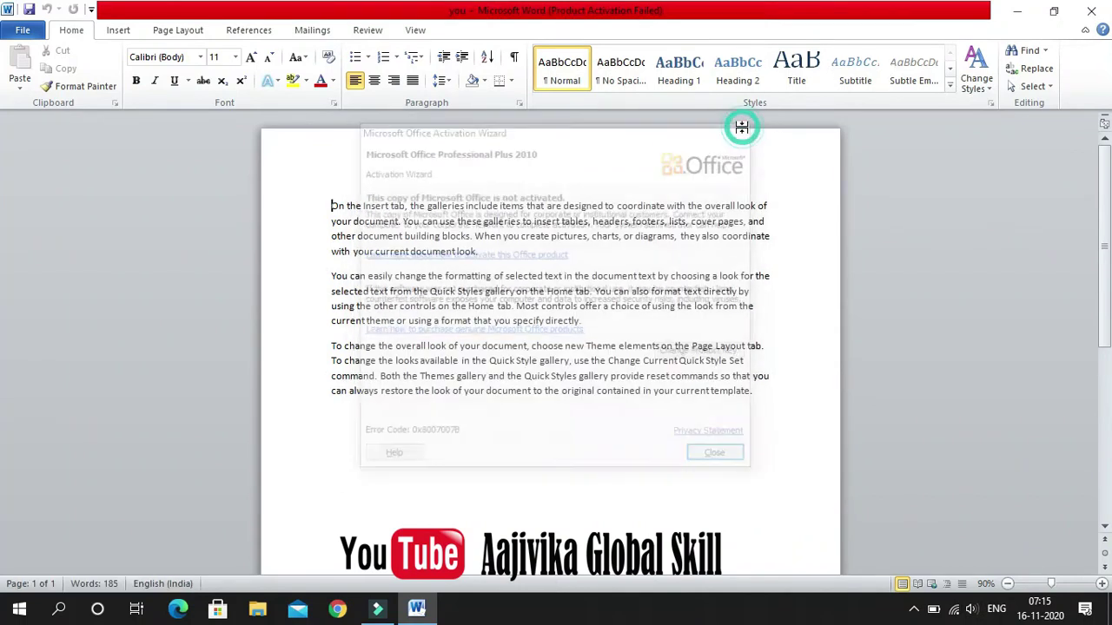
click(665, 207)
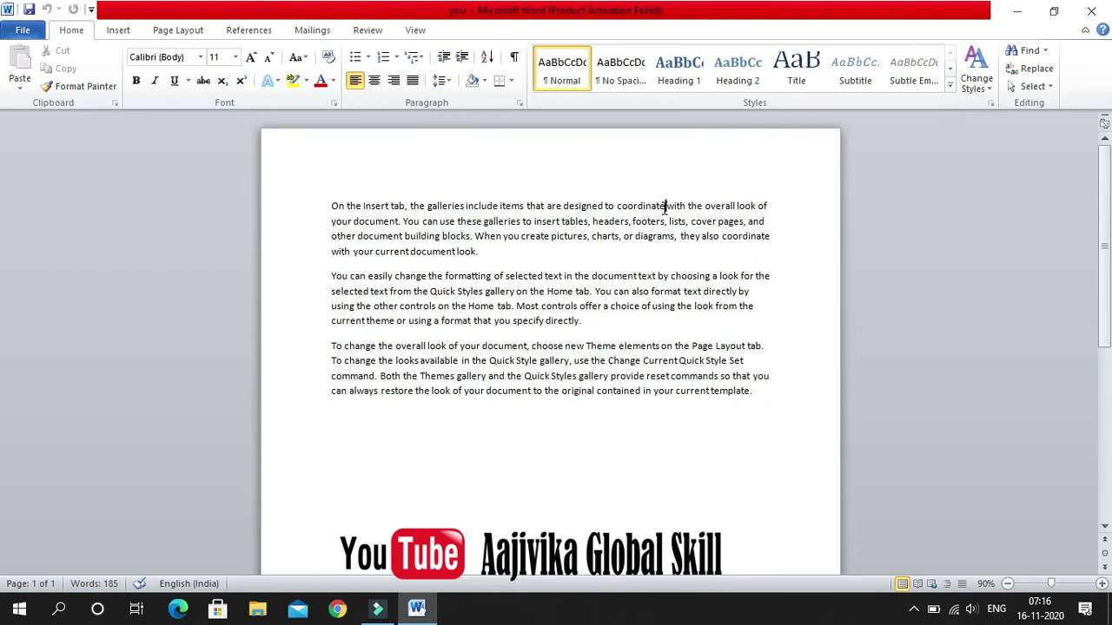
click(666, 207)
click(523, 253)
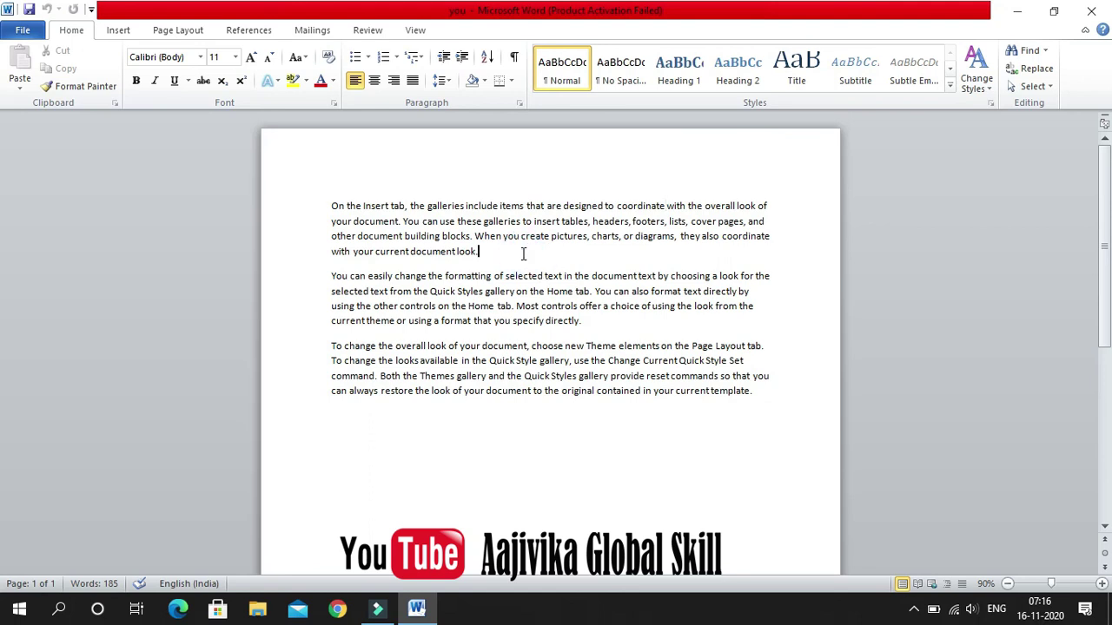